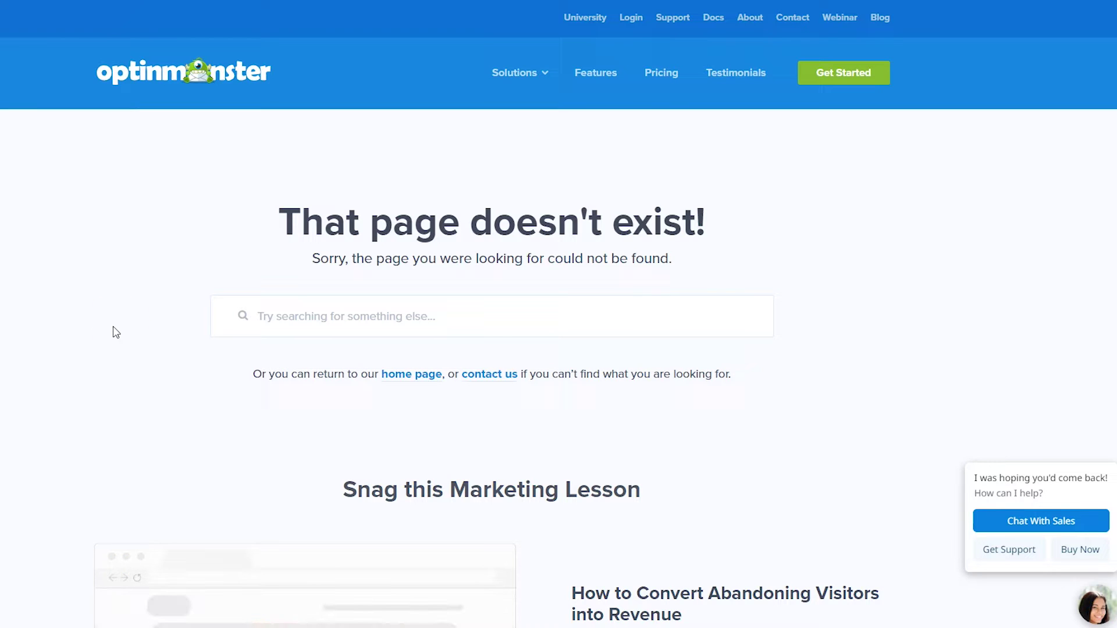
drag(269, 226, 731, 237)
click(733, 234)
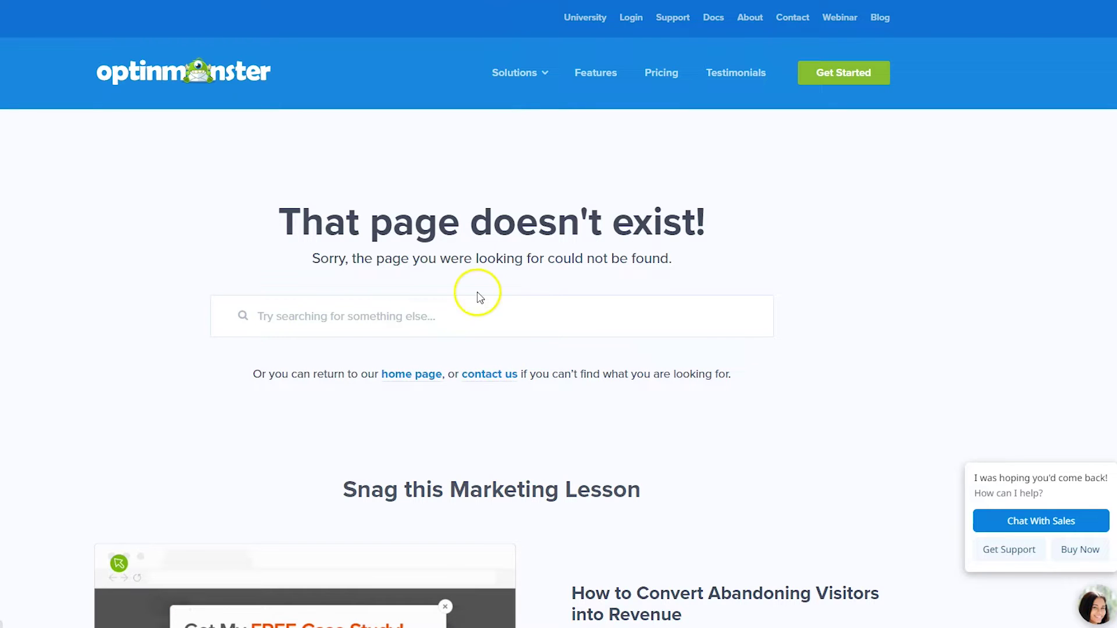
scroll(828, 353, down, 5)
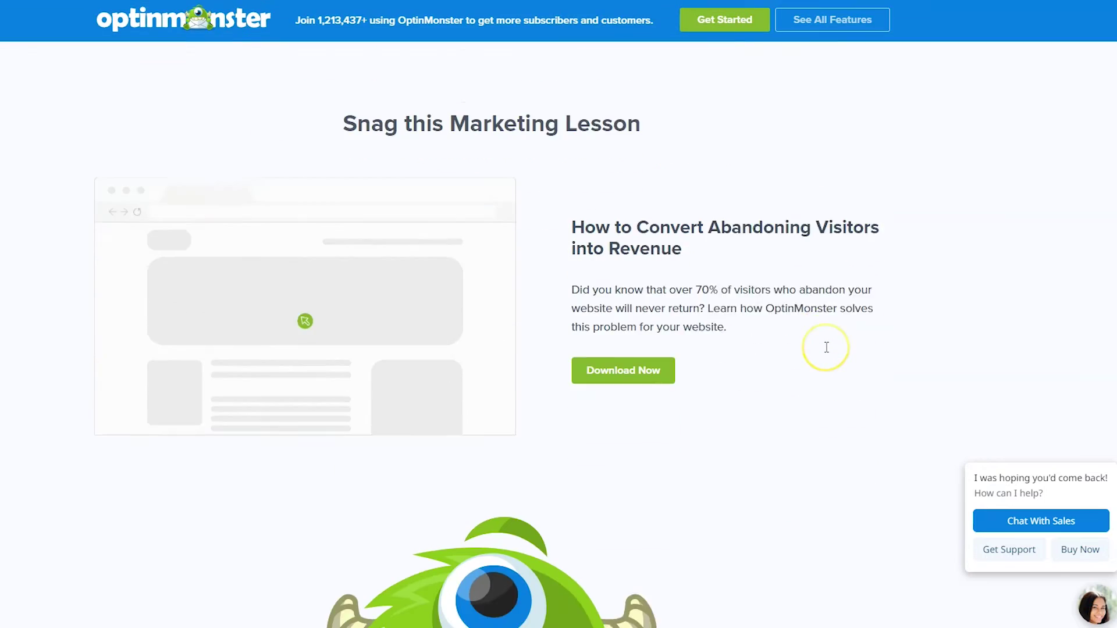
scroll(829, 353, down, 6)
scroll(828, 353, up, 6)
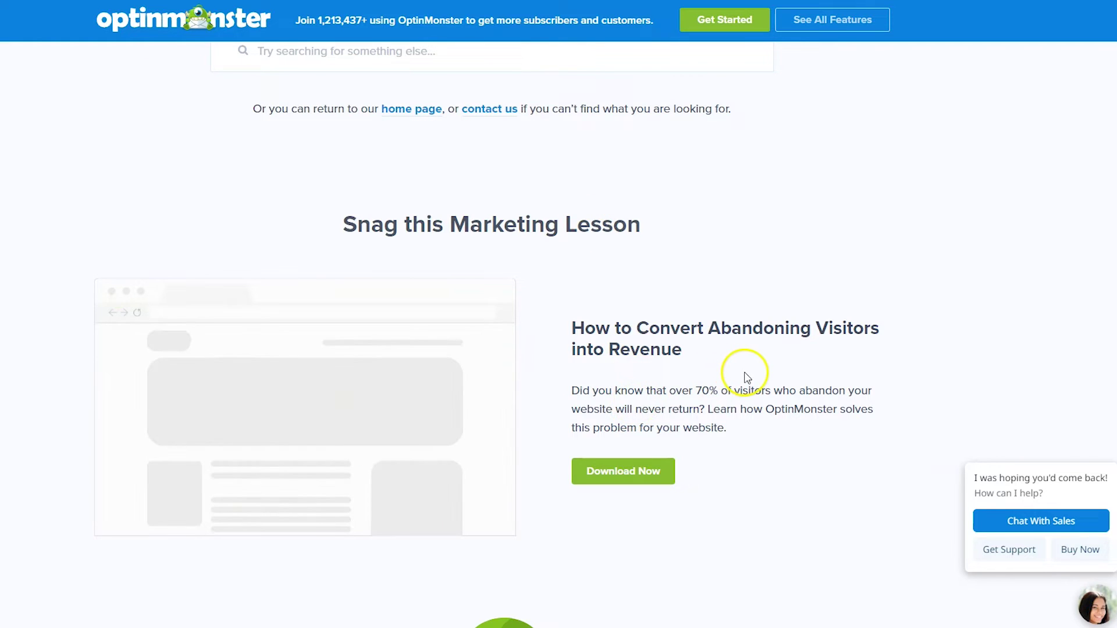
scroll(743, 378, up, 2)
scroll(383, 390, up, 2)
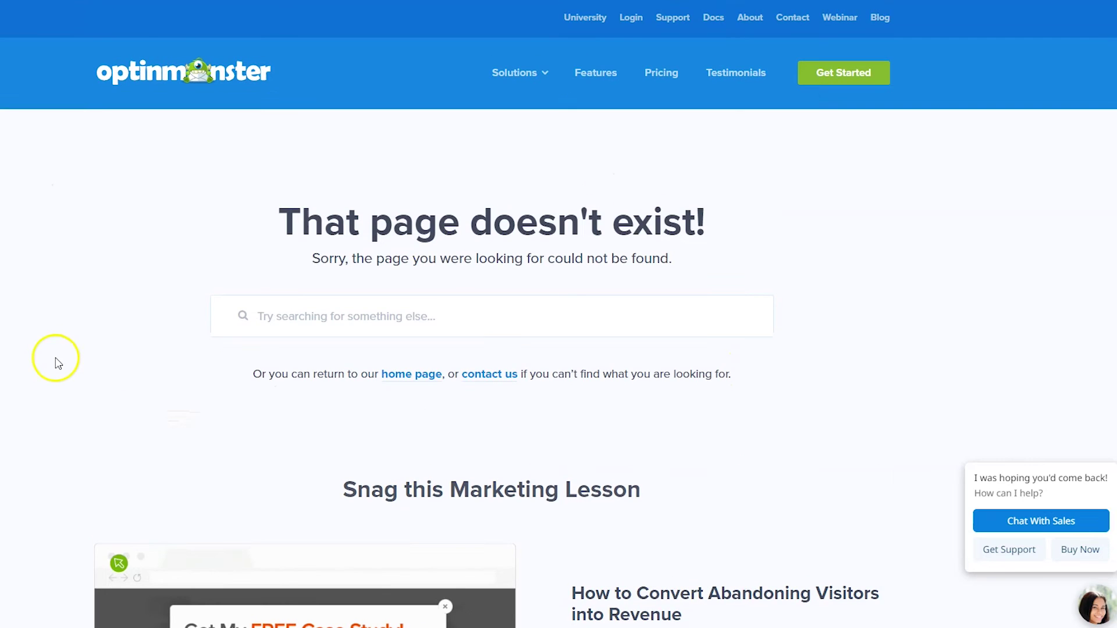
scroll(57, 363, down, 4)
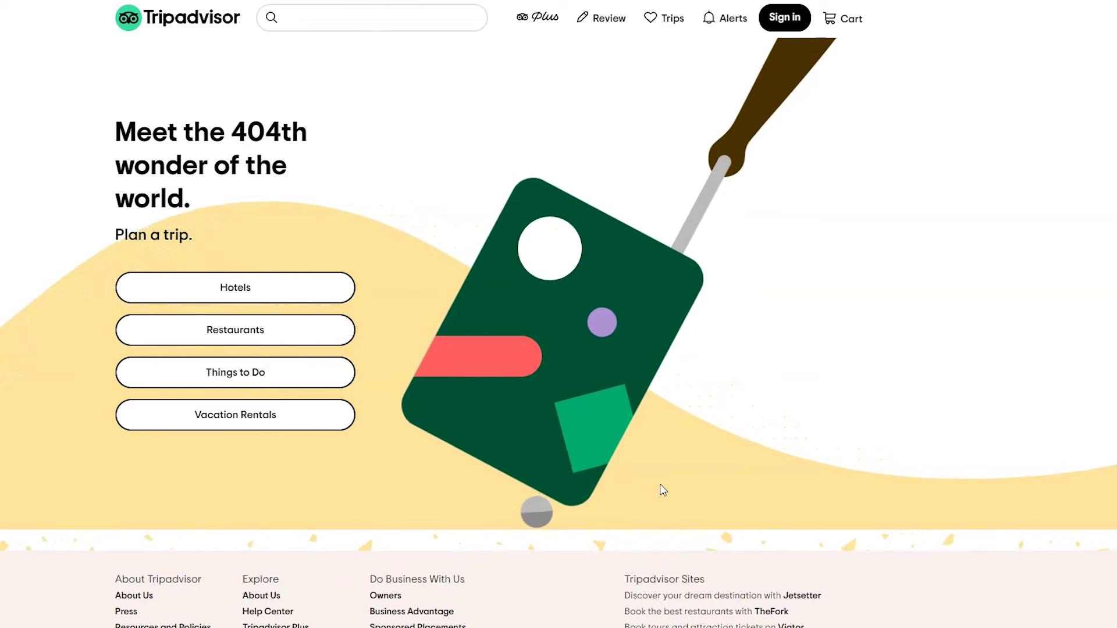
- Cycle the Tripadvisor 404 illustration to the 'This page is on vacation' red-suitcase variant
click(661, 331)
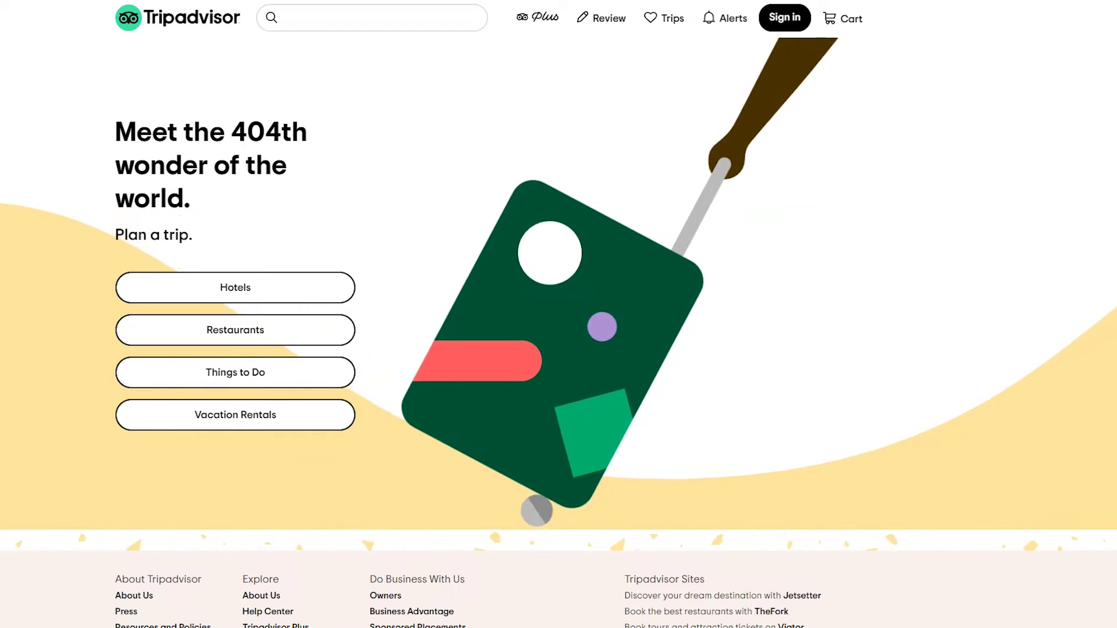
click(802, 295)
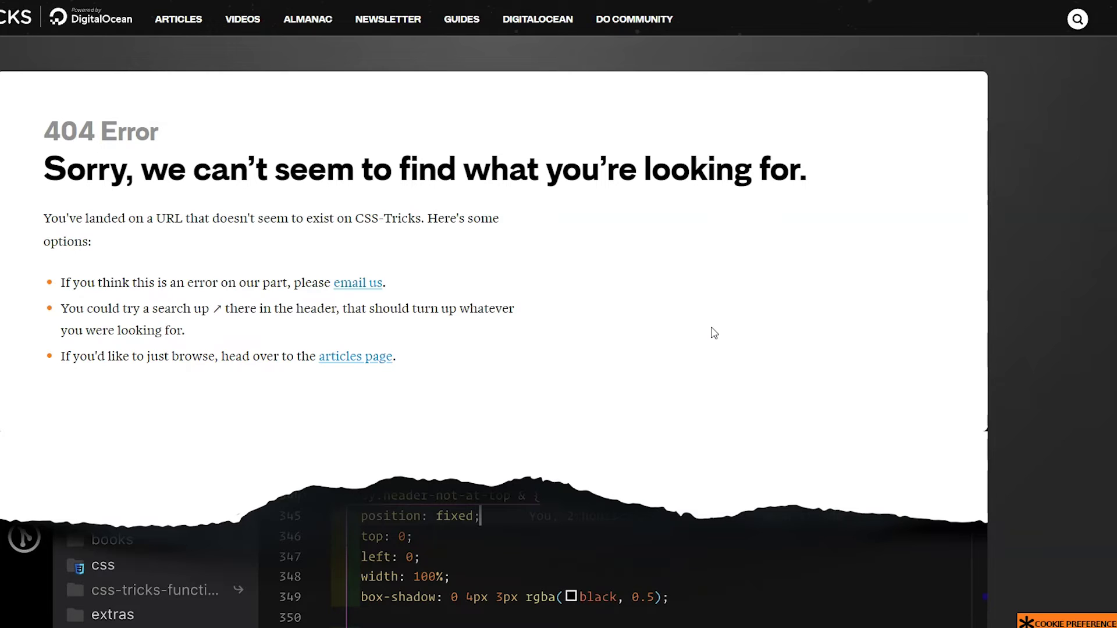
click(438, 509)
click(1079, 22)
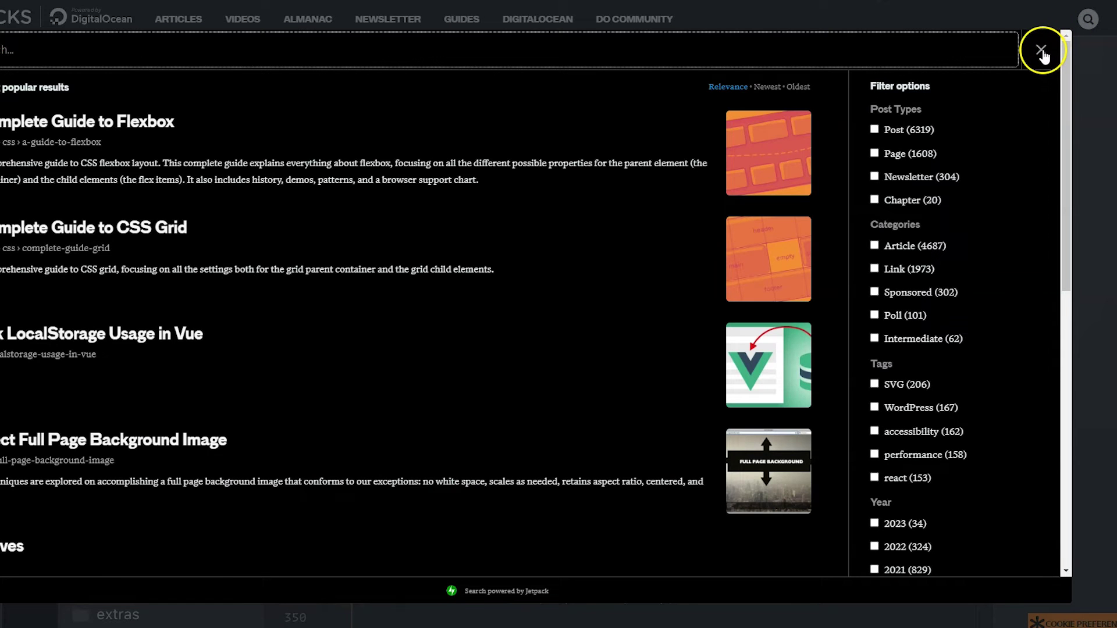
click(1042, 51)
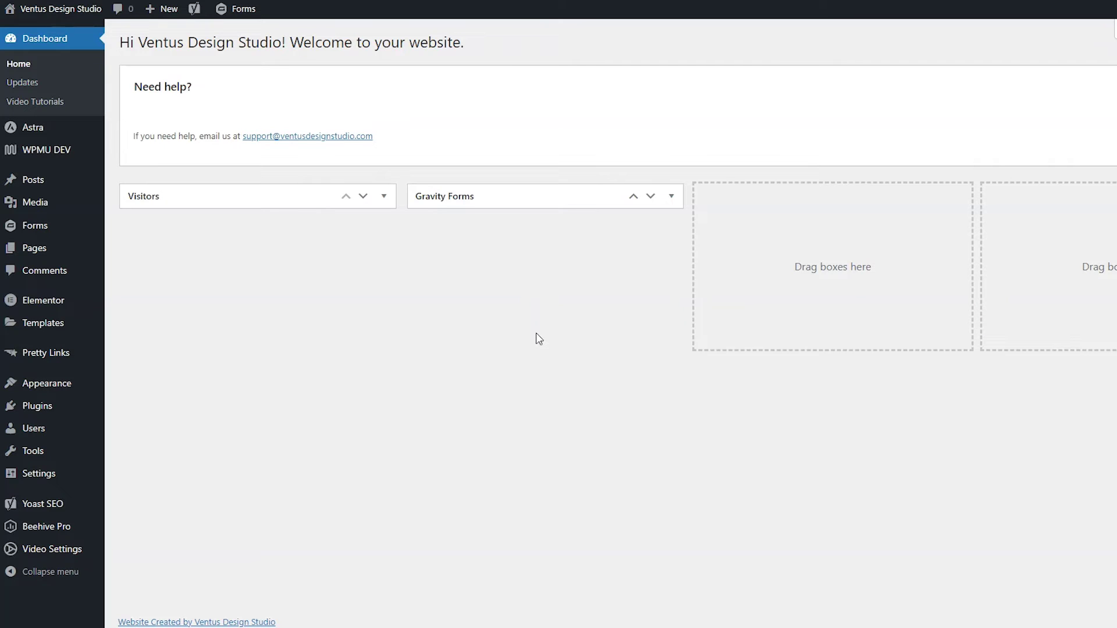
- Go to Templates > Theme Builder in the WordPress admin sidebar
mouse_move(38, 336)
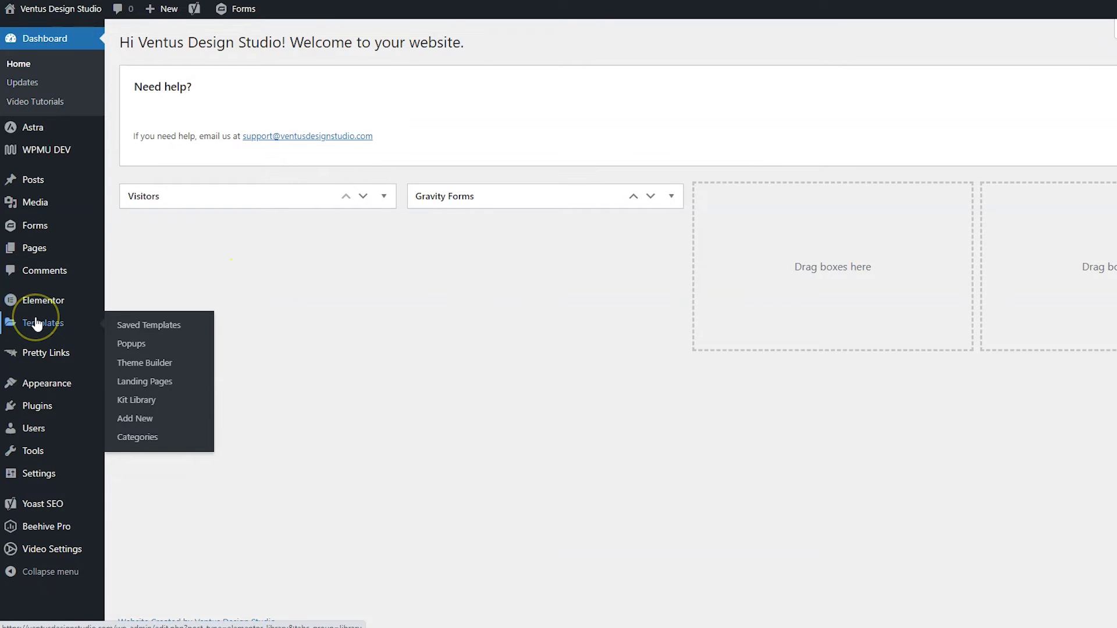
click(159, 360)
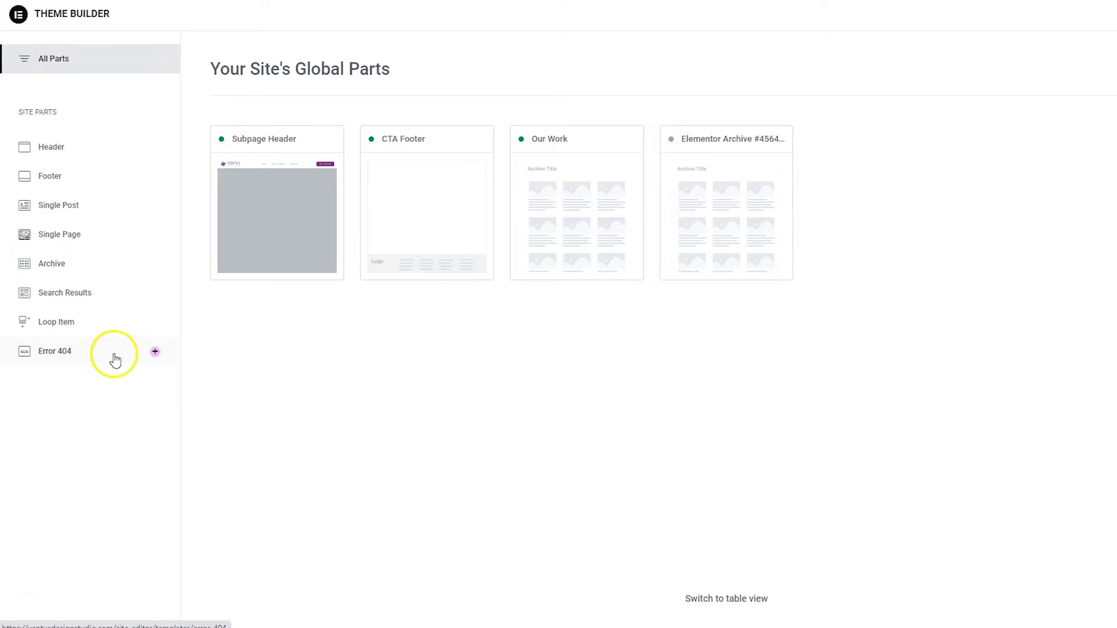
- Create a new Error 404 template and insert the 'Ooops.' block from the 404 Page library
click(155, 353)
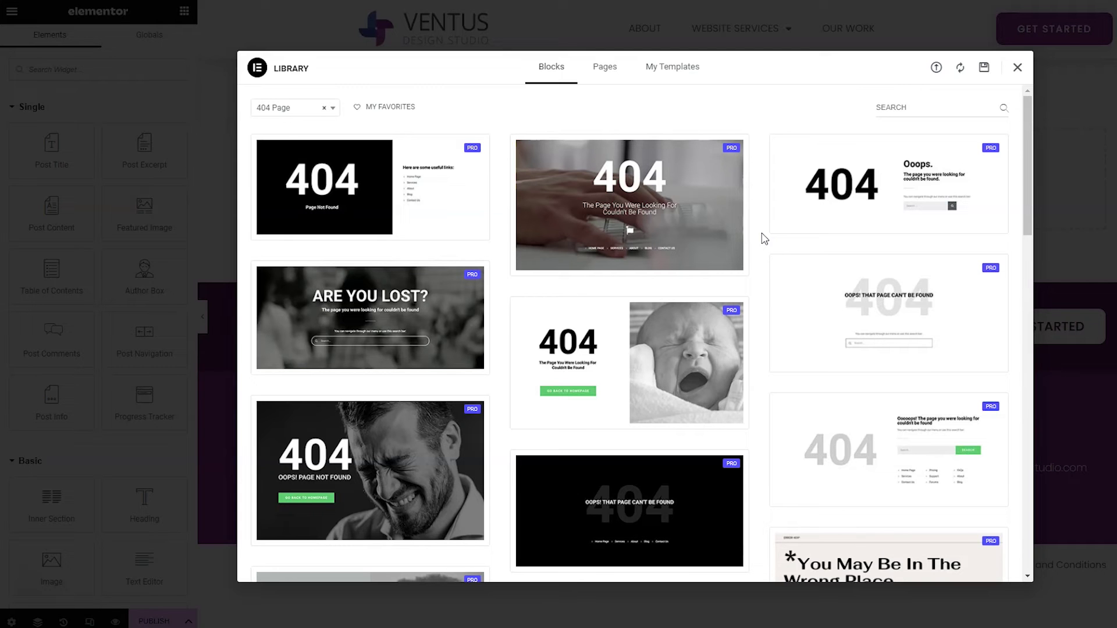
scroll(764, 239, down, 20)
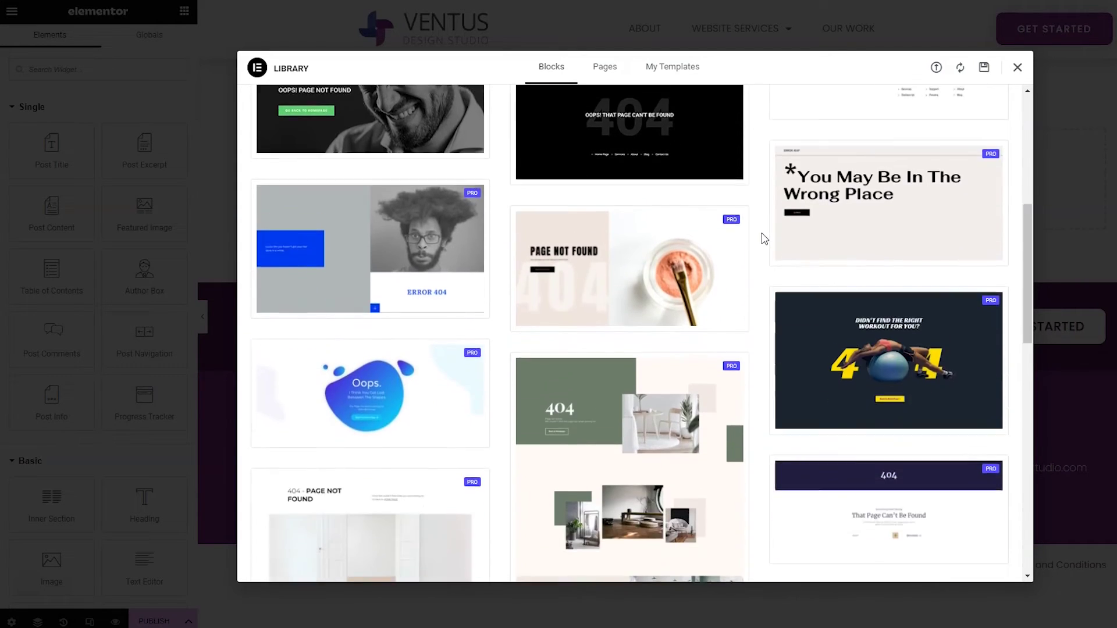
scroll(764, 238, up, 5)
scroll(764, 239, up, 15)
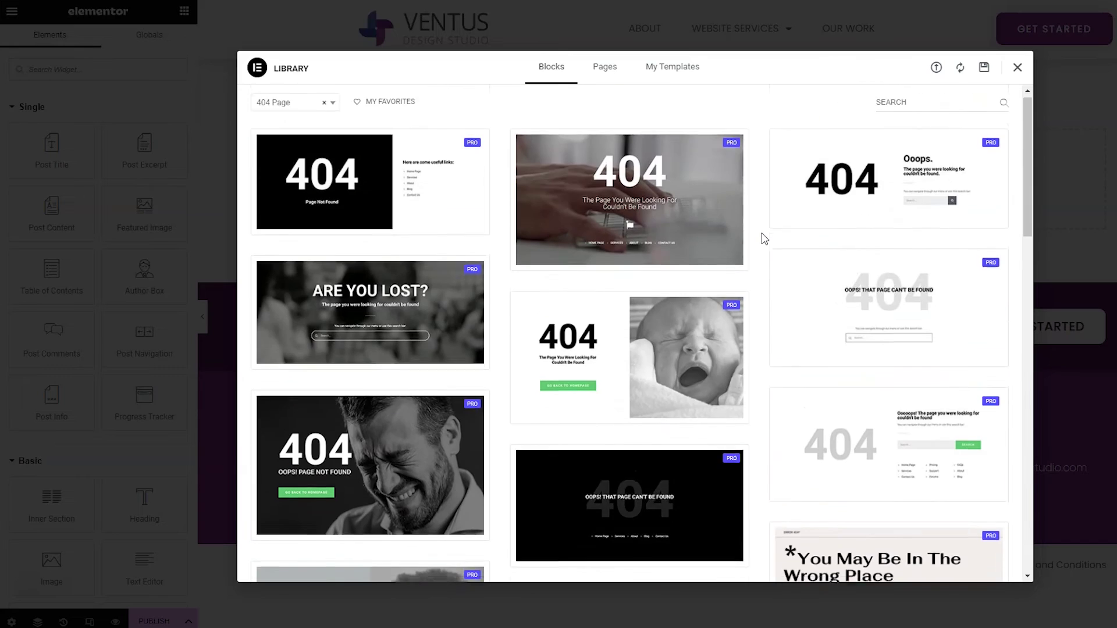
mouse_move(803, 165)
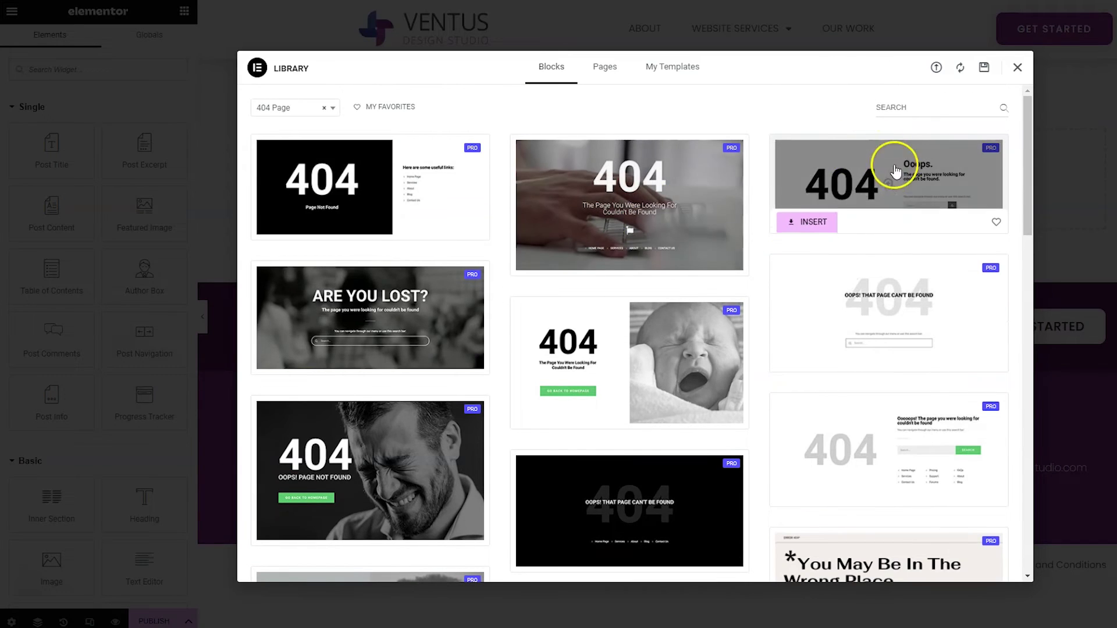
click(798, 226)
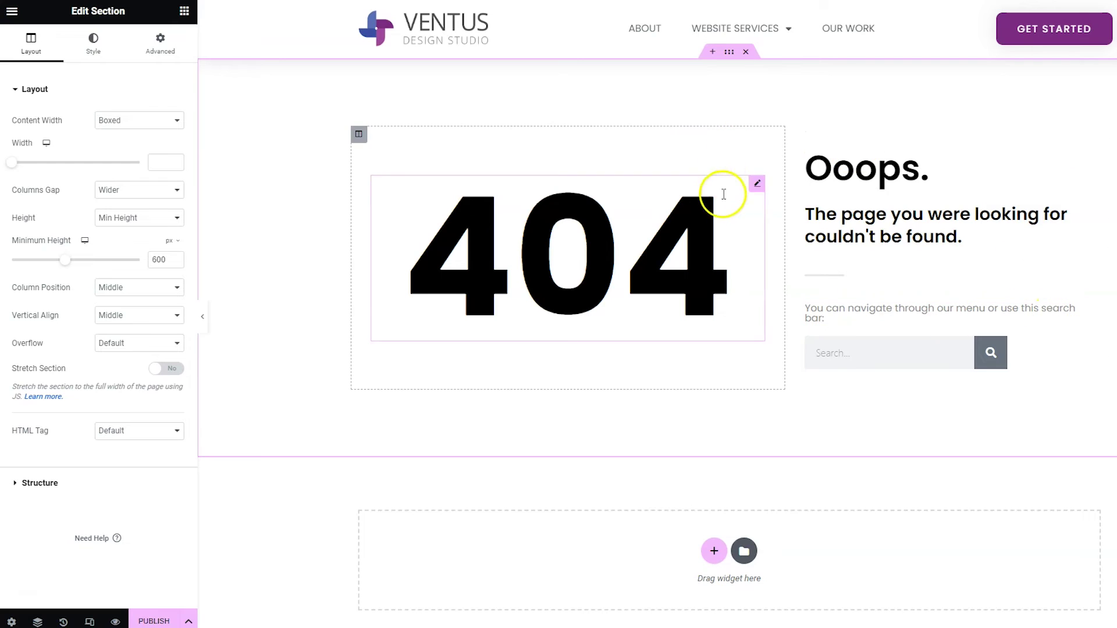
- Select the big 404 heading, then bring up the search form's Classic skin settings
click(755, 186)
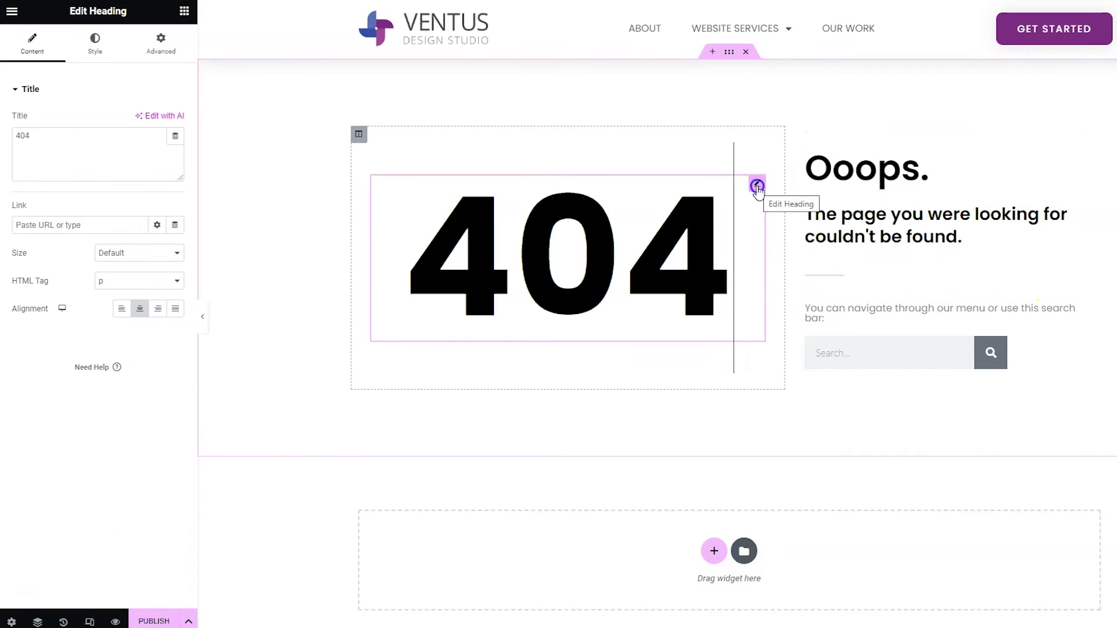
click(823, 203)
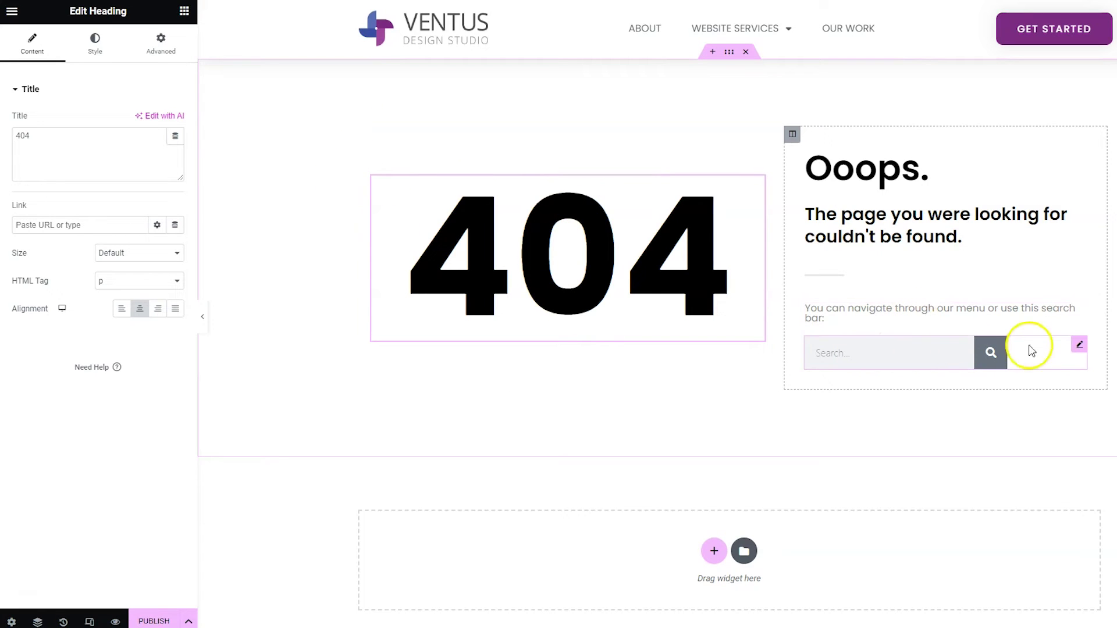
click(1081, 346)
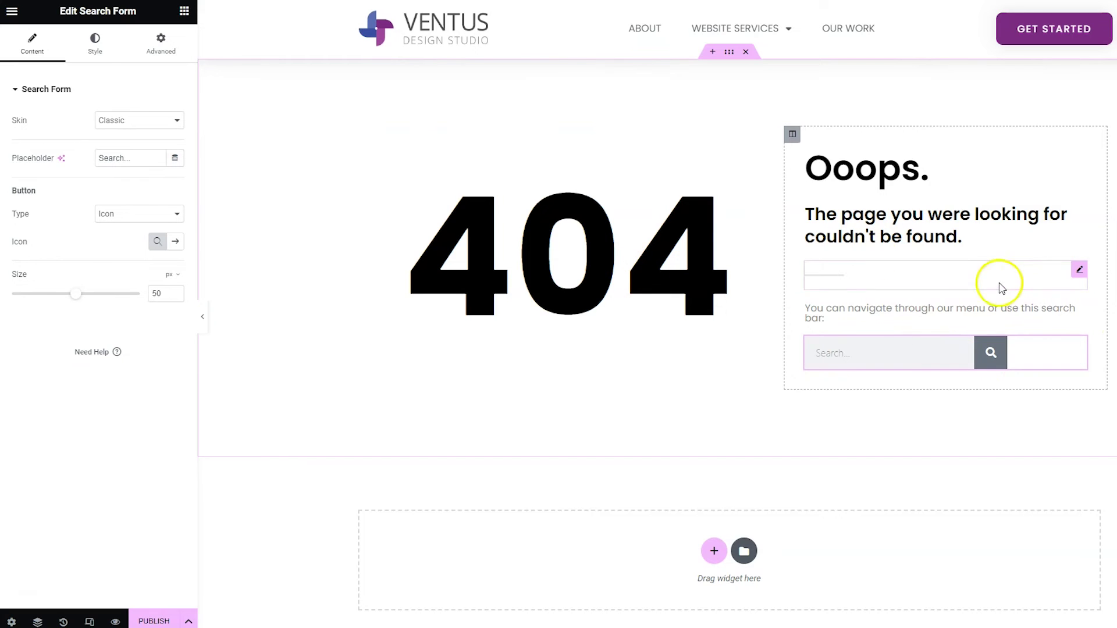
- Drag a duplicate Search Form widget onto the 404 block, then delete it
click(182, 13)
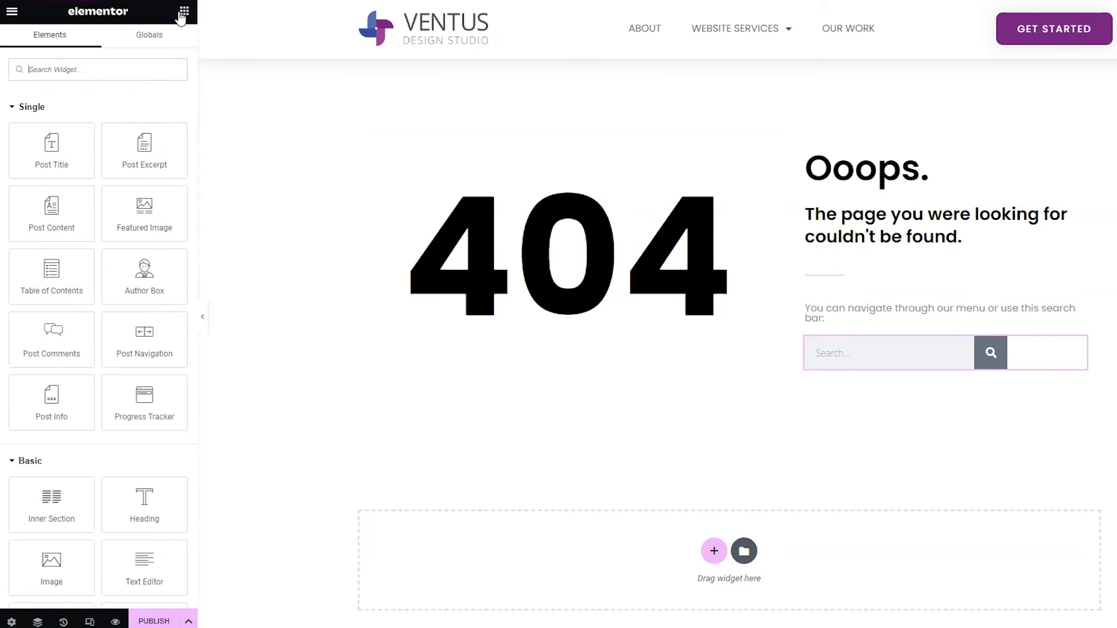
click(127, 72)
text(sea)
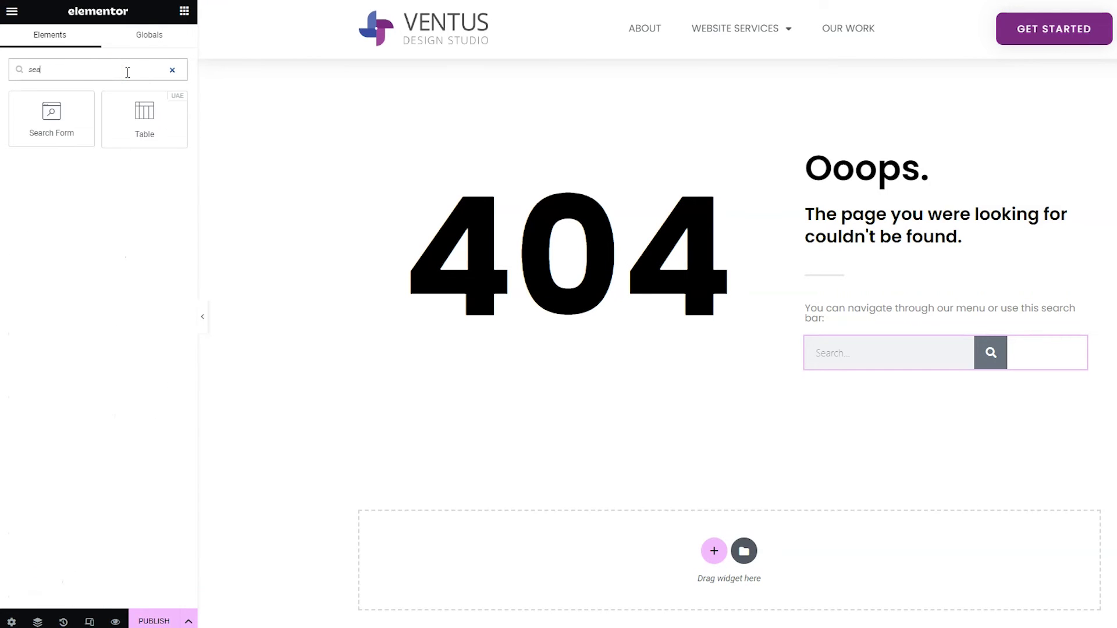
drag(51, 119, 876, 313)
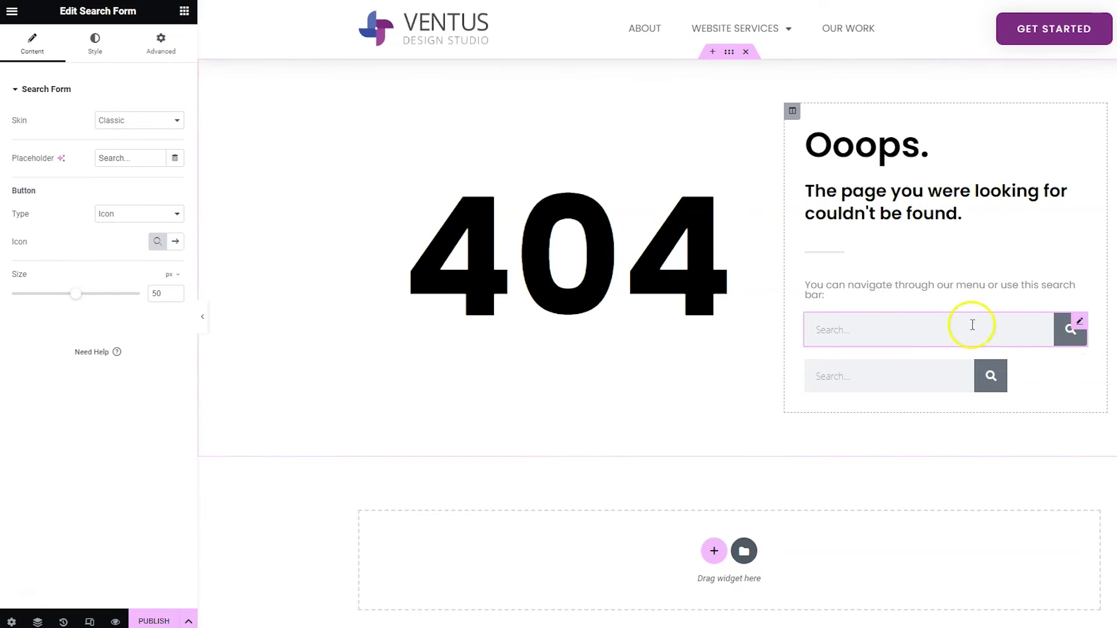
right_click(1076, 324)
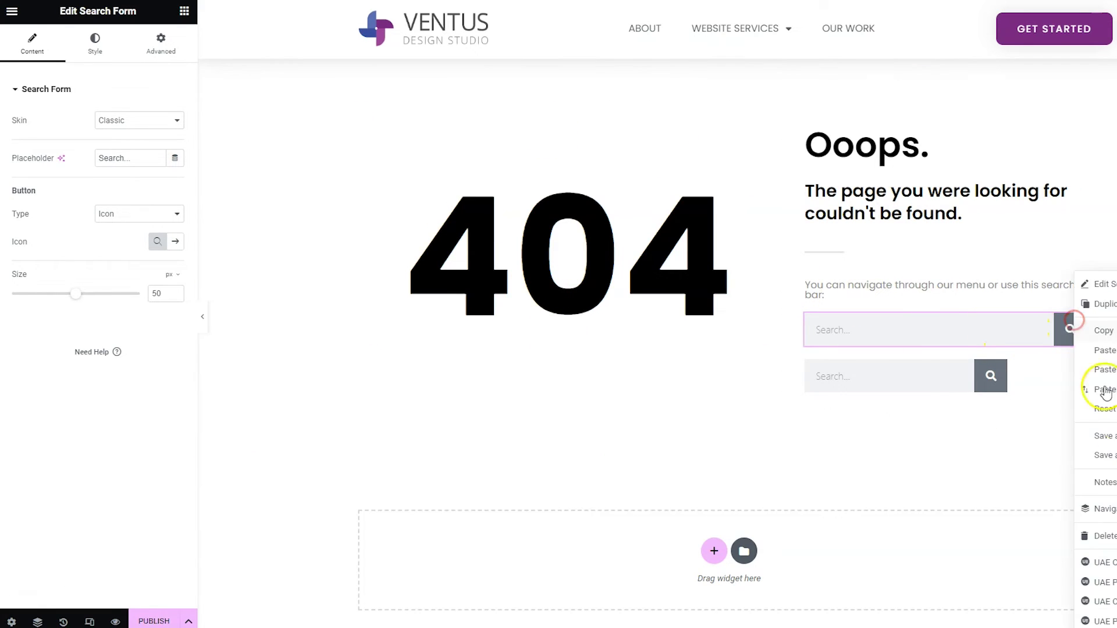
click(1111, 538)
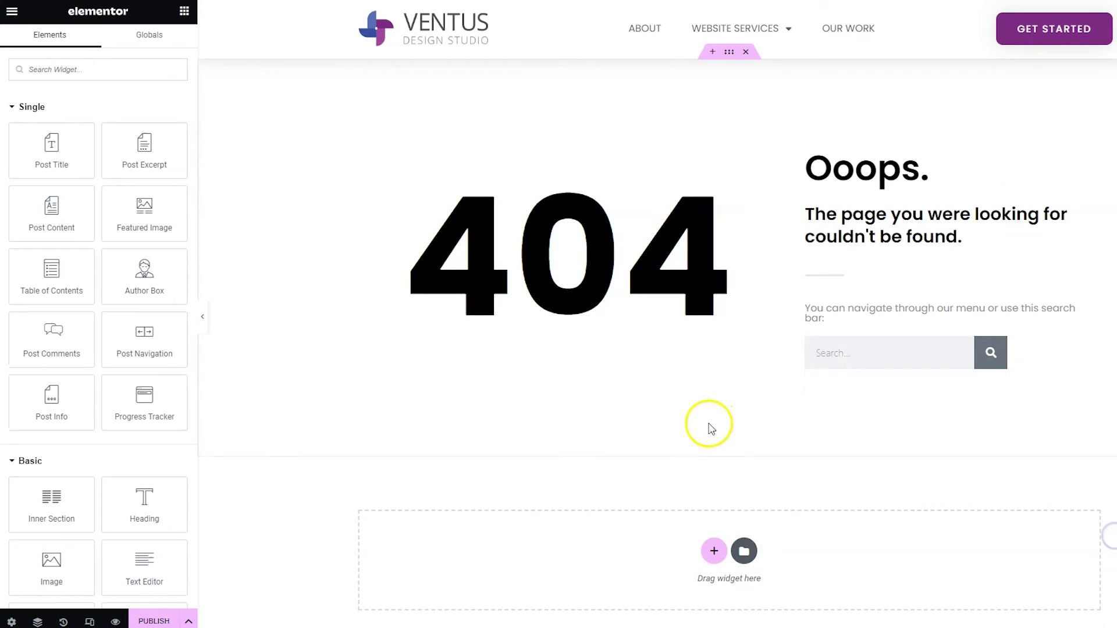
- Add an Image placeholder below the 404 heading and remove it again
click(184, 11)
scroll(88, 345, down, 1)
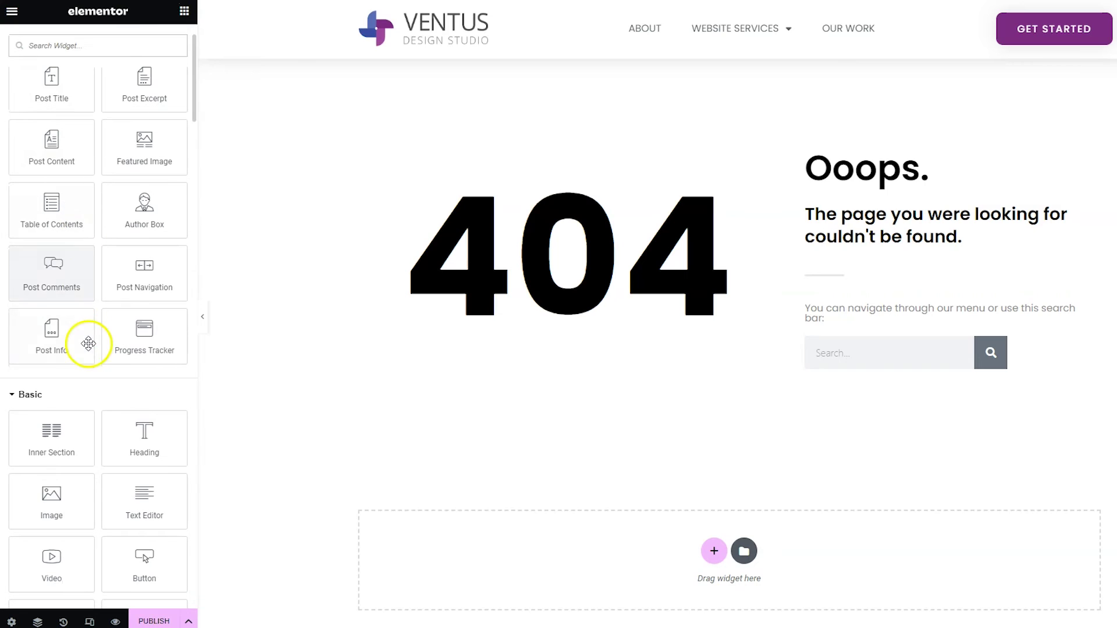
drag(59, 477, 532, 343)
right_click(760, 265)
click(803, 530)
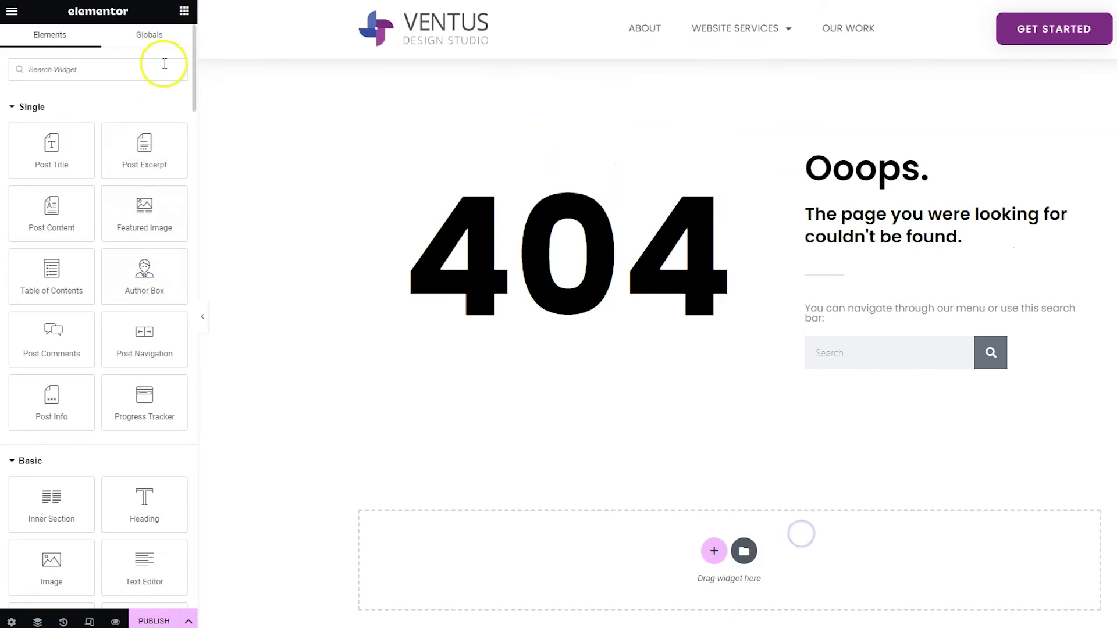
- Add and delete a 'Click here' Button, then start a new section in the empty area
scroll(58, 320, down, 2)
scroll(128, 411, down, 1)
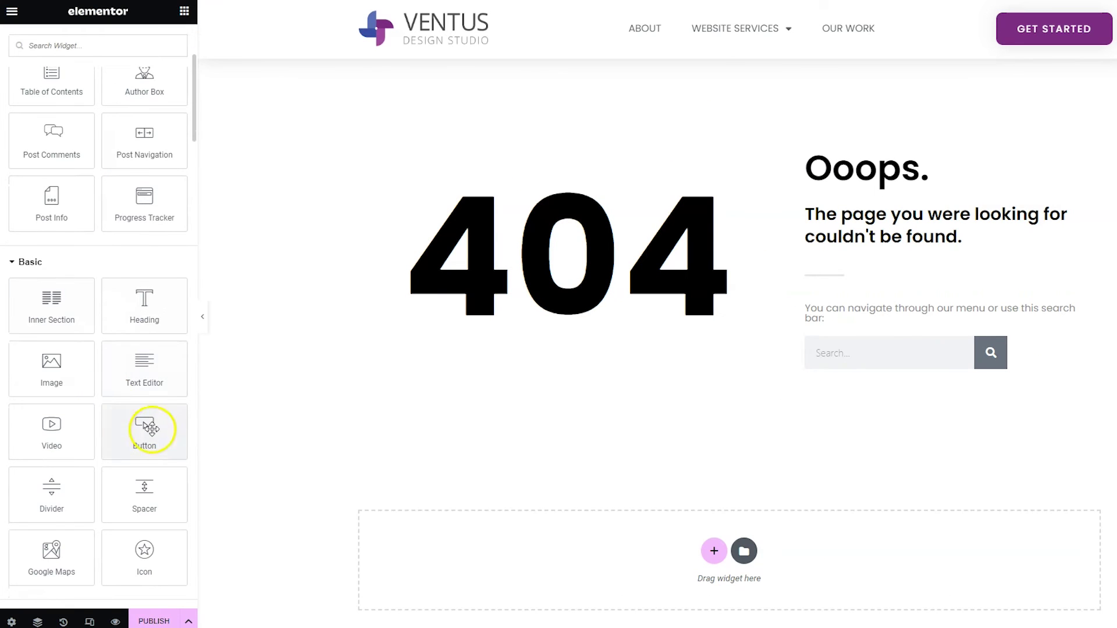
drag(149, 429, 640, 329)
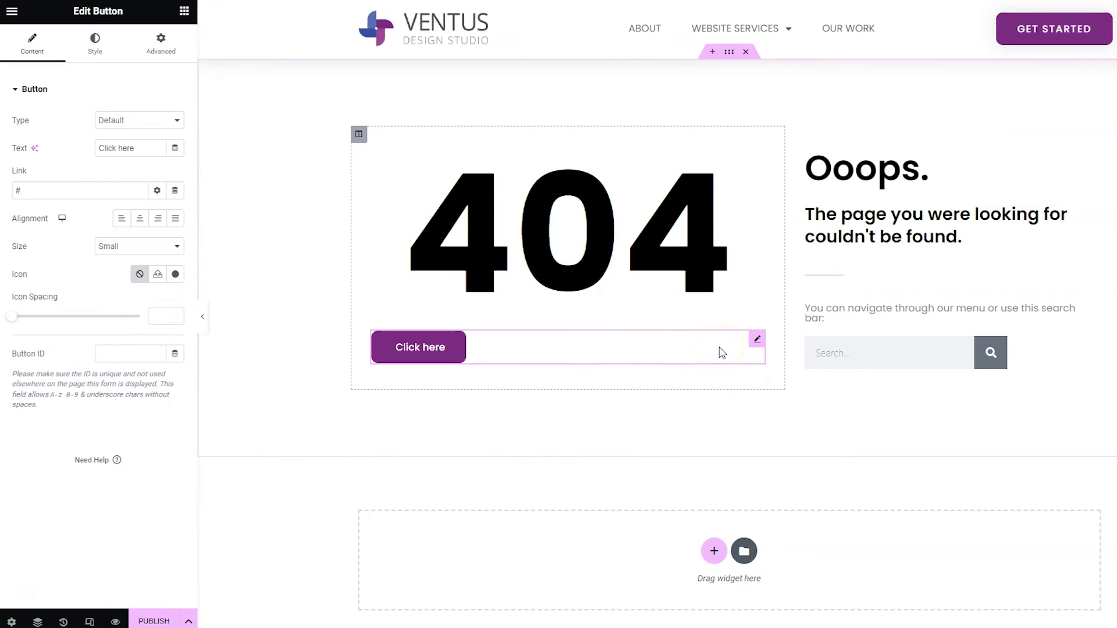
right_click(756, 340)
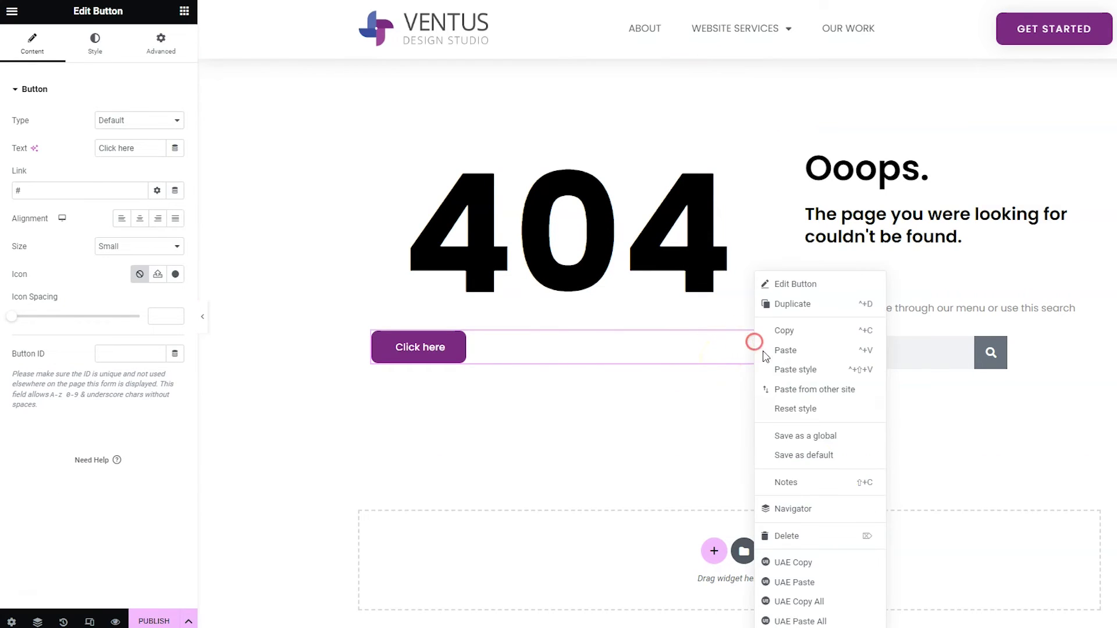
click(845, 536)
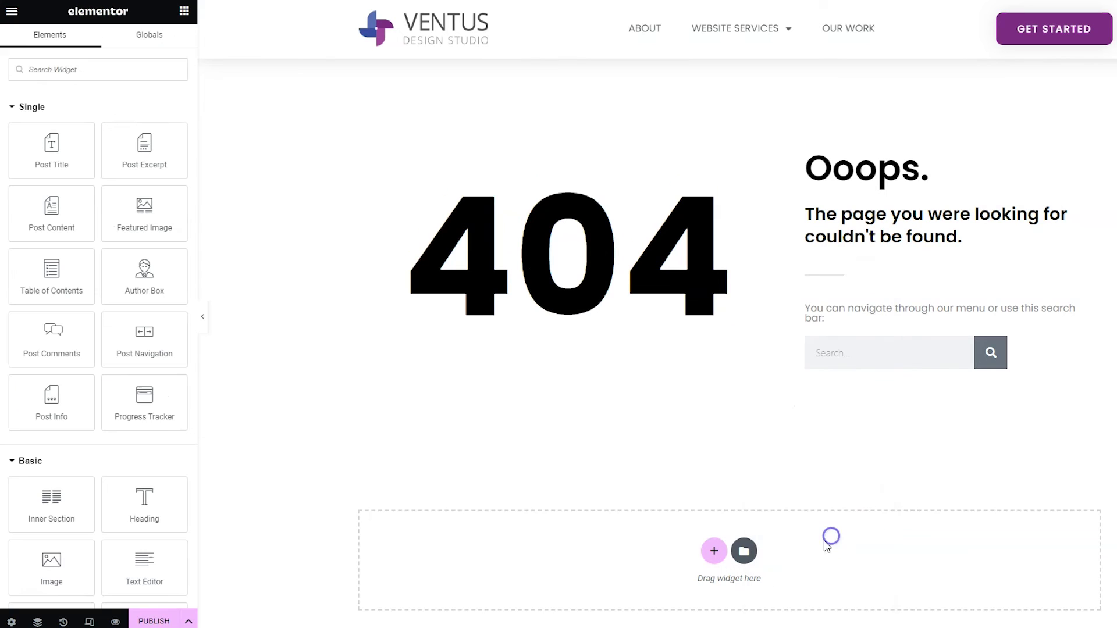
click(712, 551)
- Add a two-column section and place a Posts widget in its left column
scroll(512, 491, down, 2)
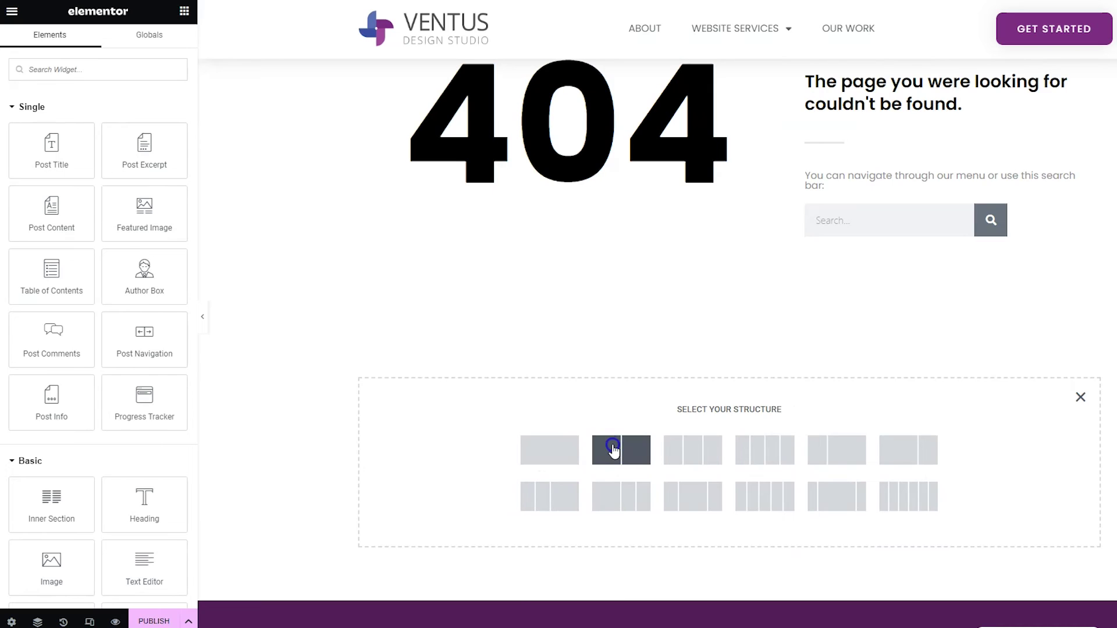
click(613, 449)
scroll(474, 419, up, 2)
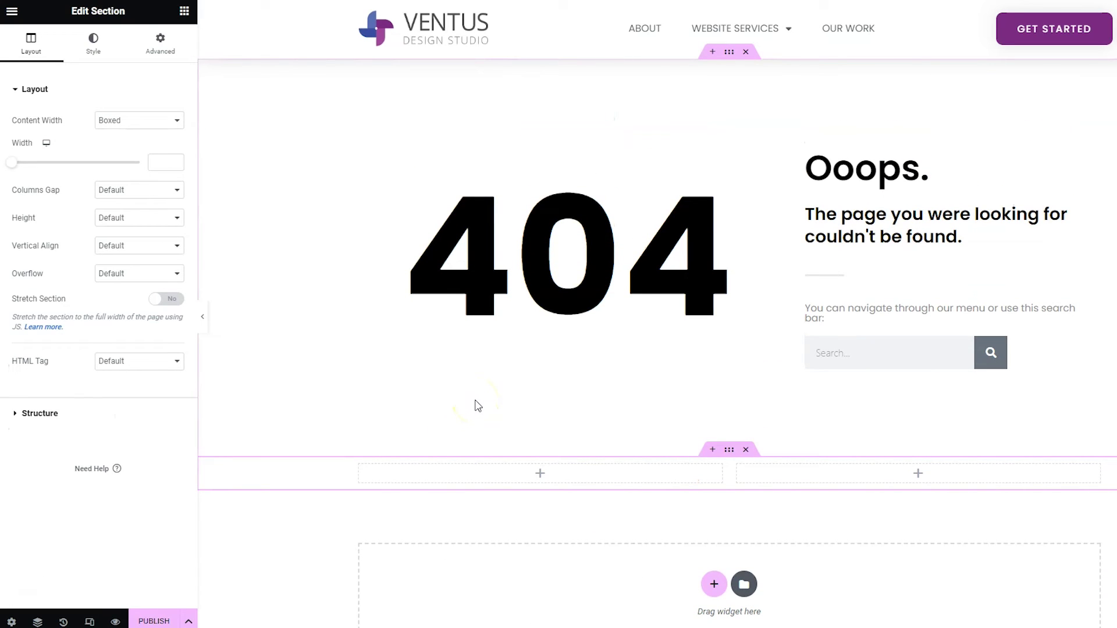
click(184, 12)
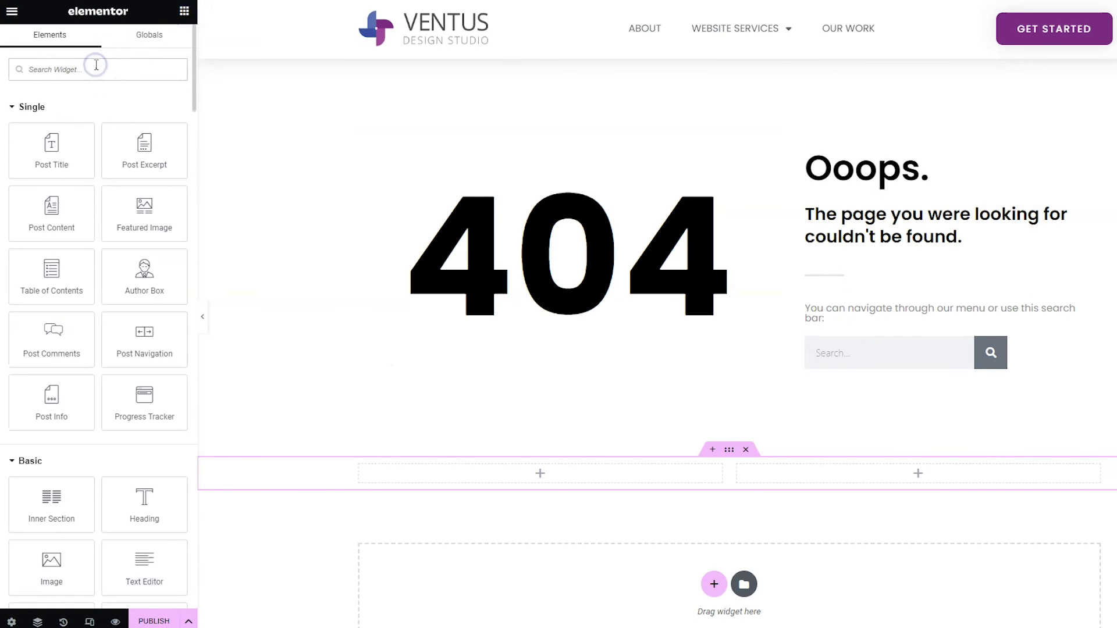
text(post)
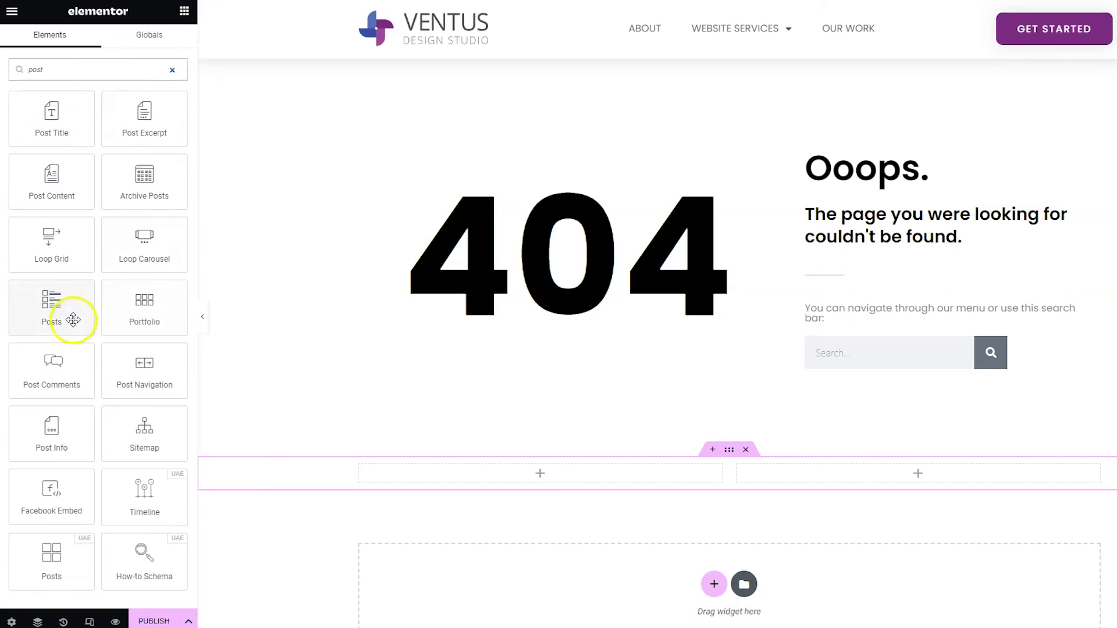
drag(55, 319, 487, 478)
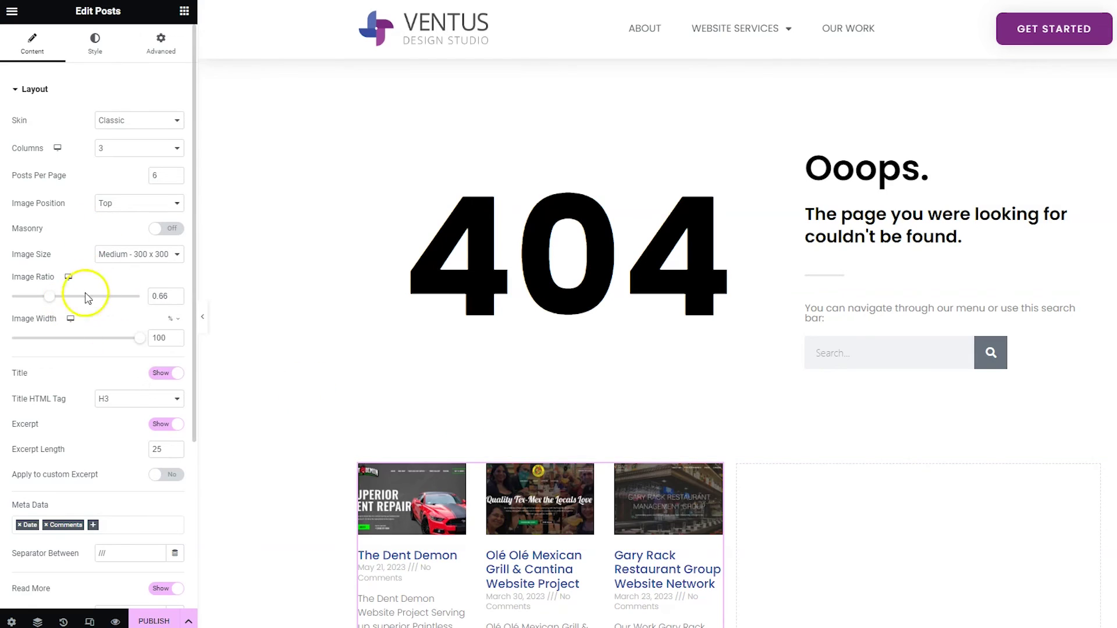
- Switch the Posts widget to the Cards skin and hide the author avatars
click(143, 90)
click(147, 116)
click(142, 90)
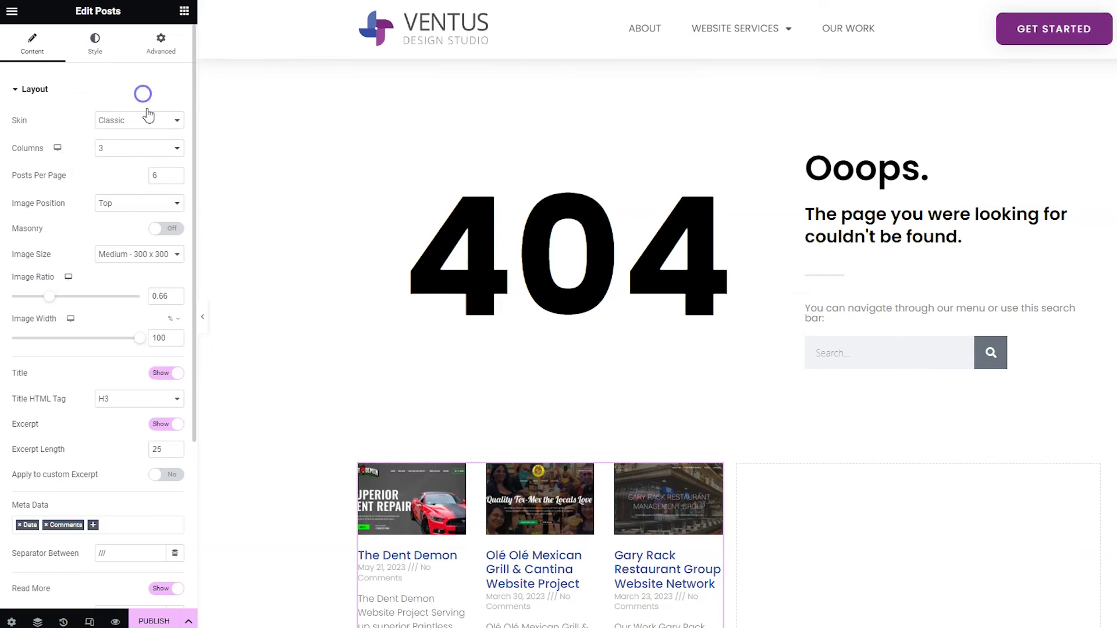
click(149, 121)
click(142, 145)
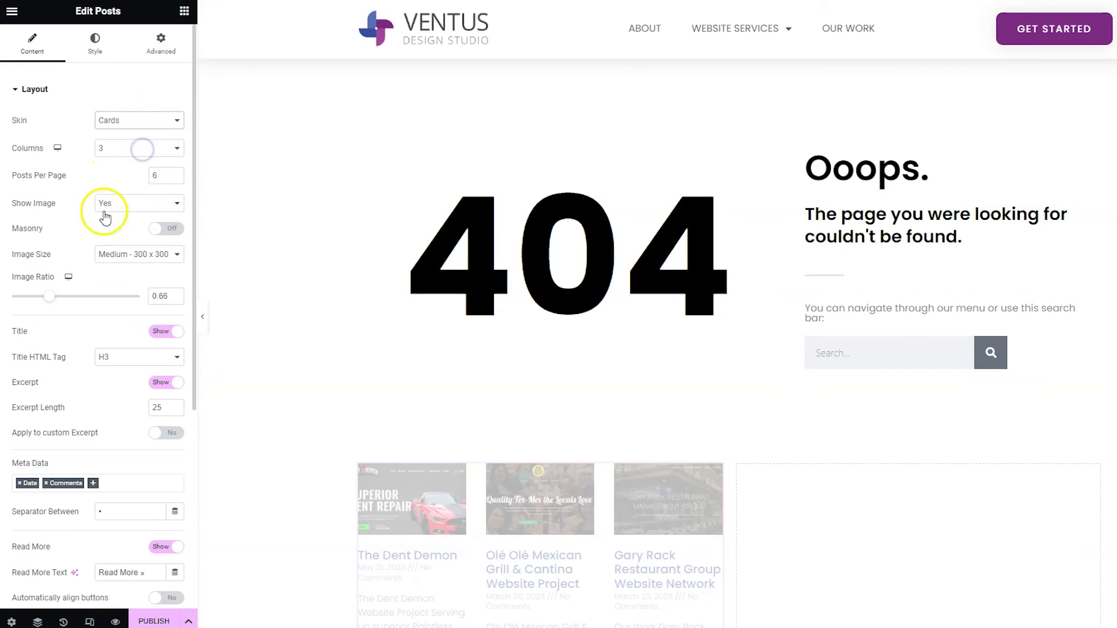
scroll(110, 247, down, 3)
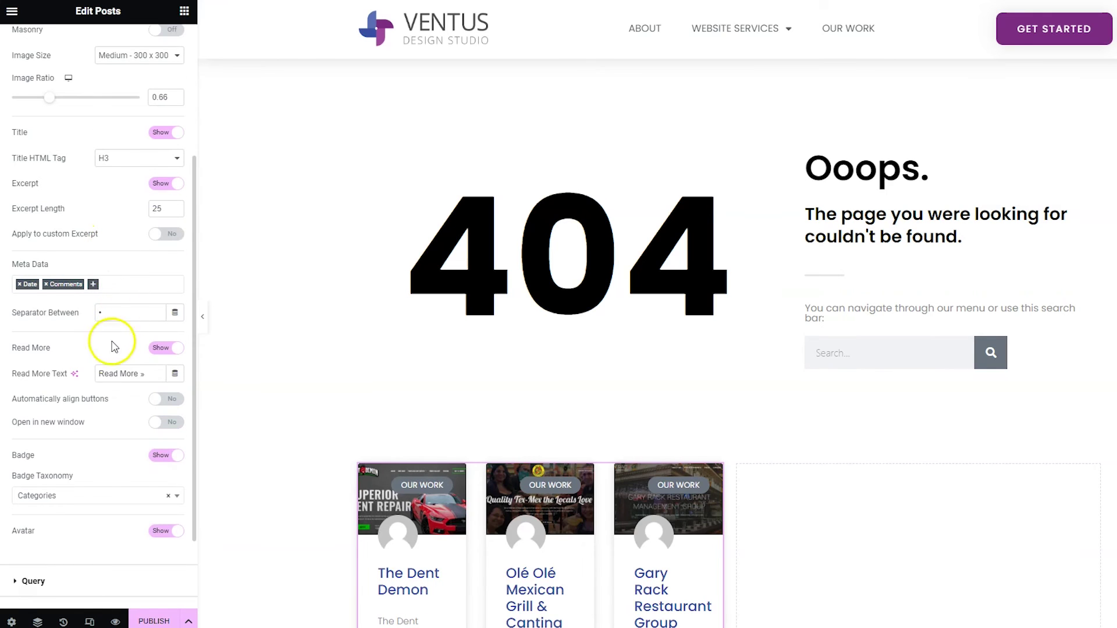
scroll(112, 349, down, 1)
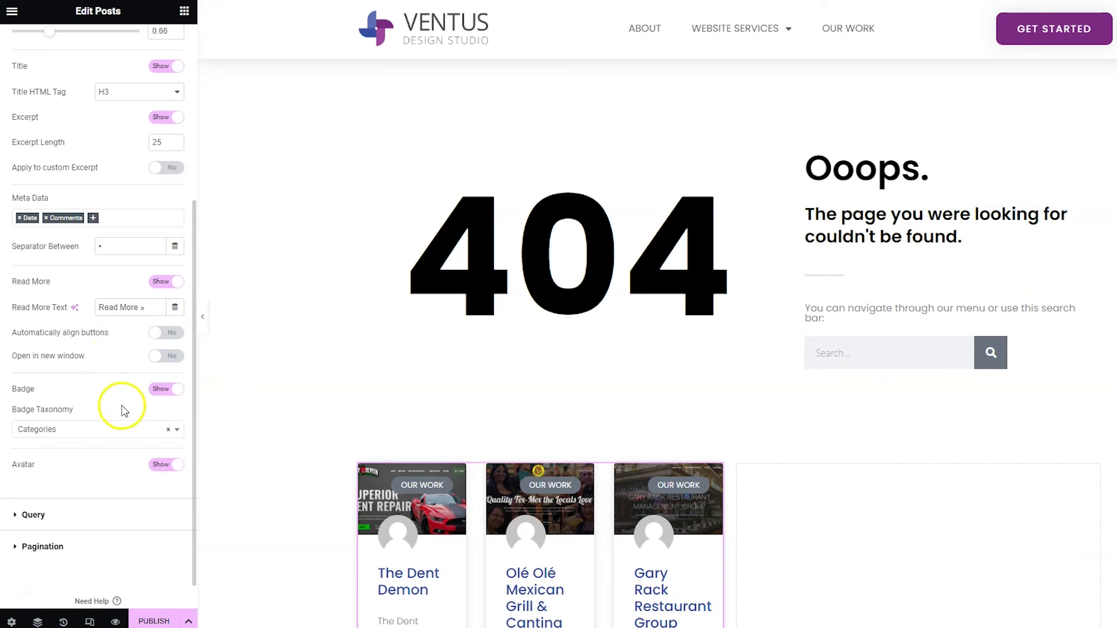
click(158, 464)
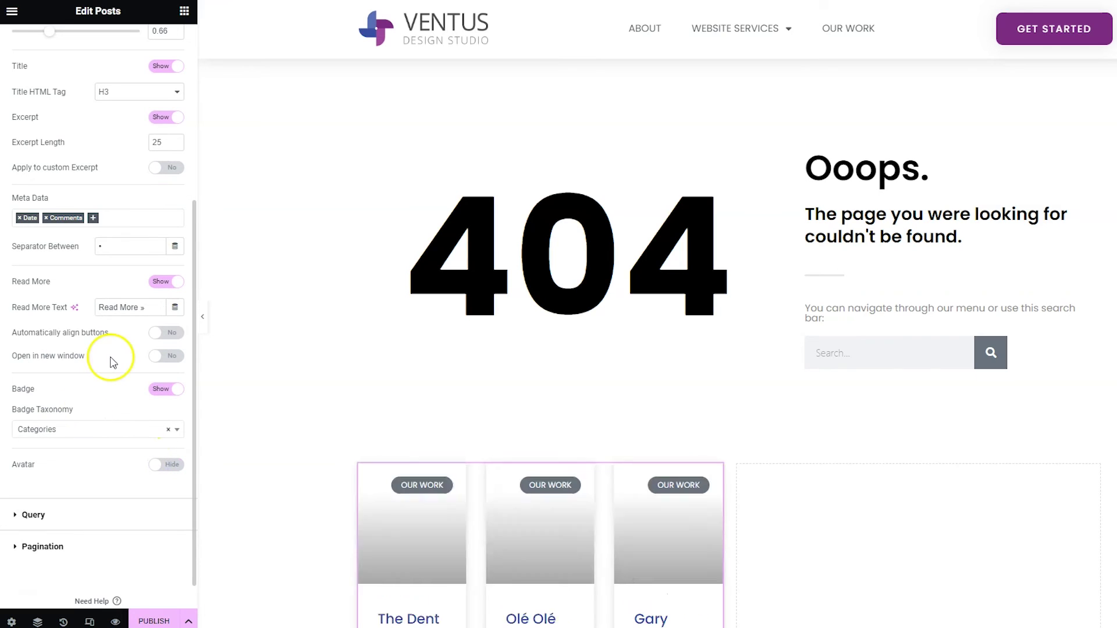
scroll(112, 366, up, 1)
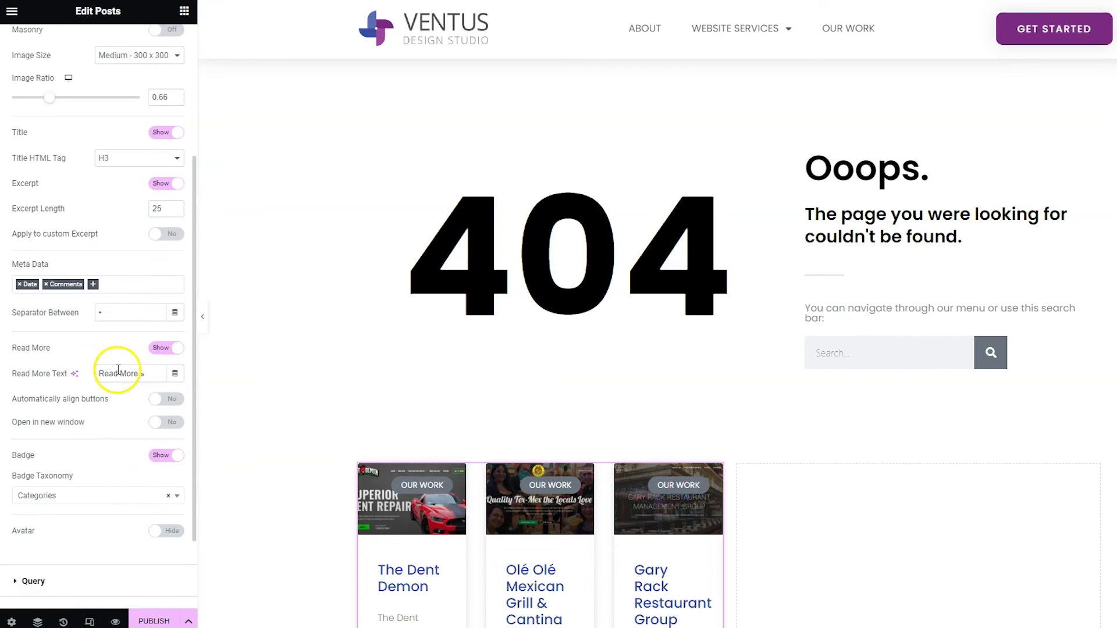
scroll(104, 369, down, 2)
scroll(96, 459, up, 5)
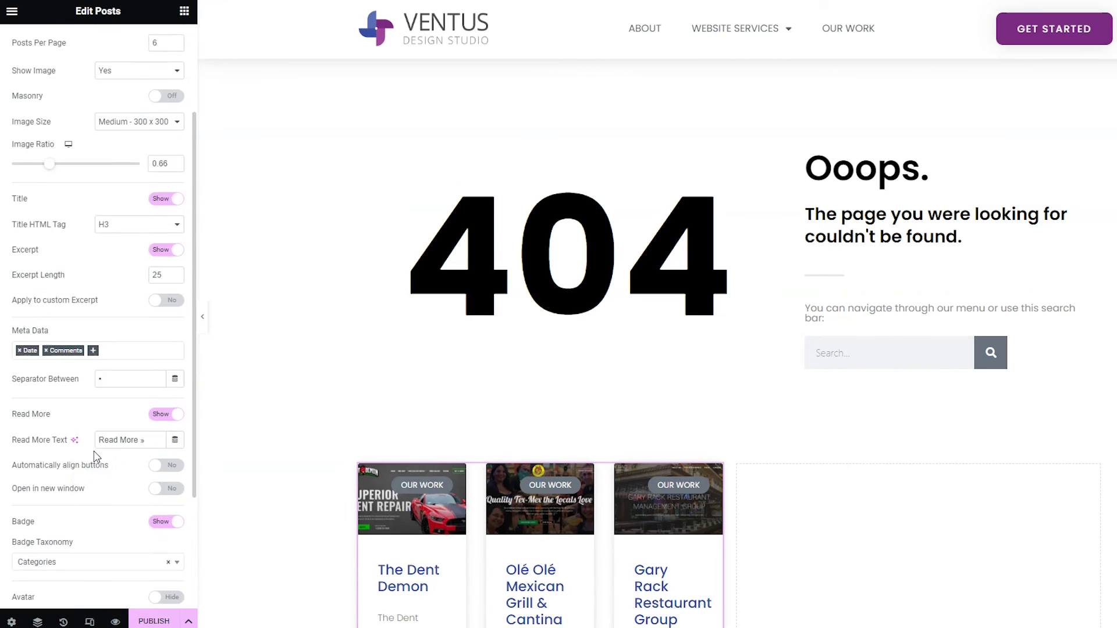
click(113, 199)
- Set Show Image to No and Columns to 1, and hide the post excerpts
click(112, 227)
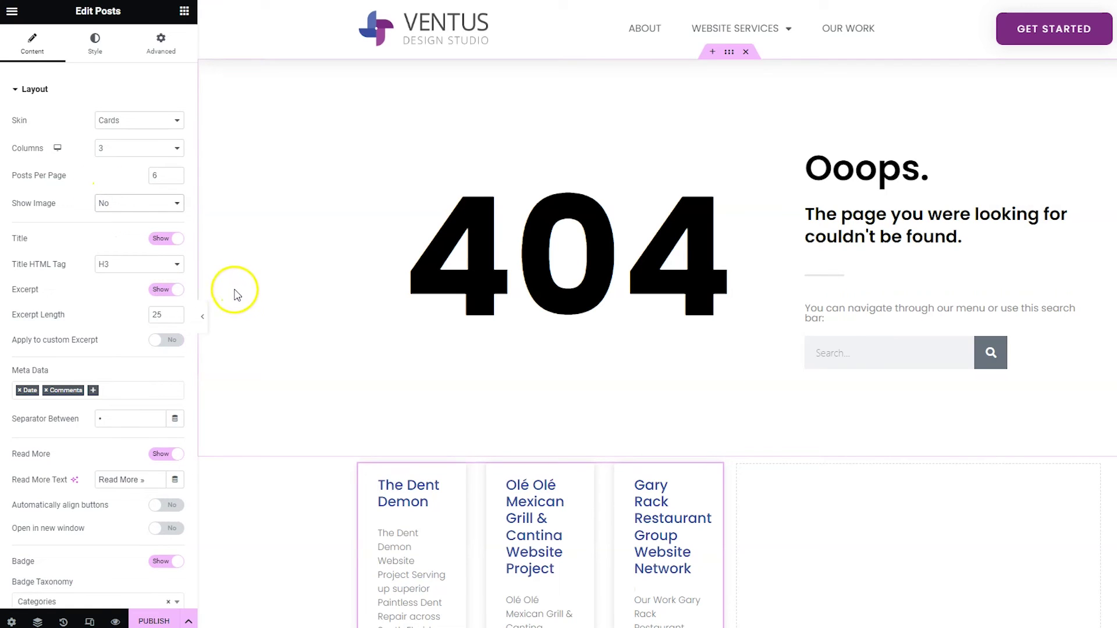
click(144, 149)
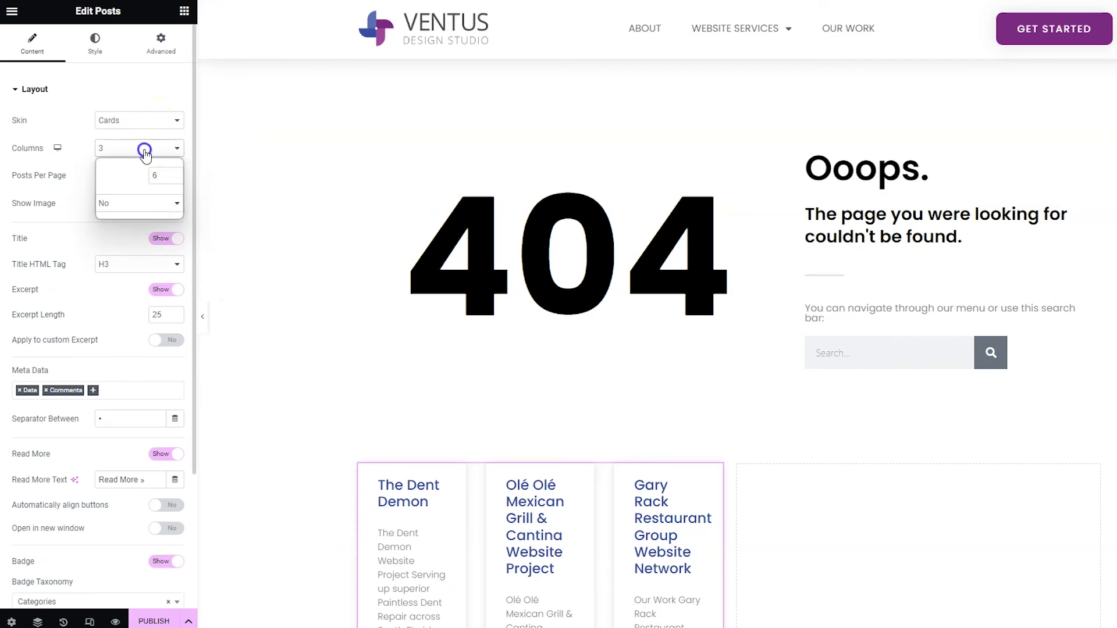
click(141, 165)
scroll(252, 237, down, 5)
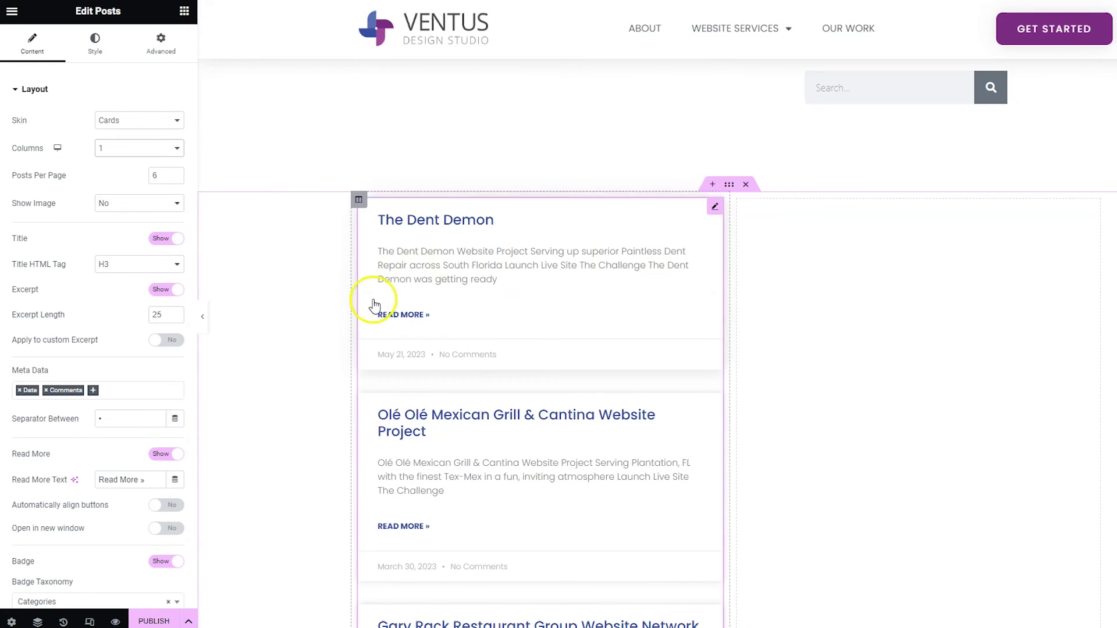
scroll(377, 294, up, 3)
scroll(375, 281, up, 1)
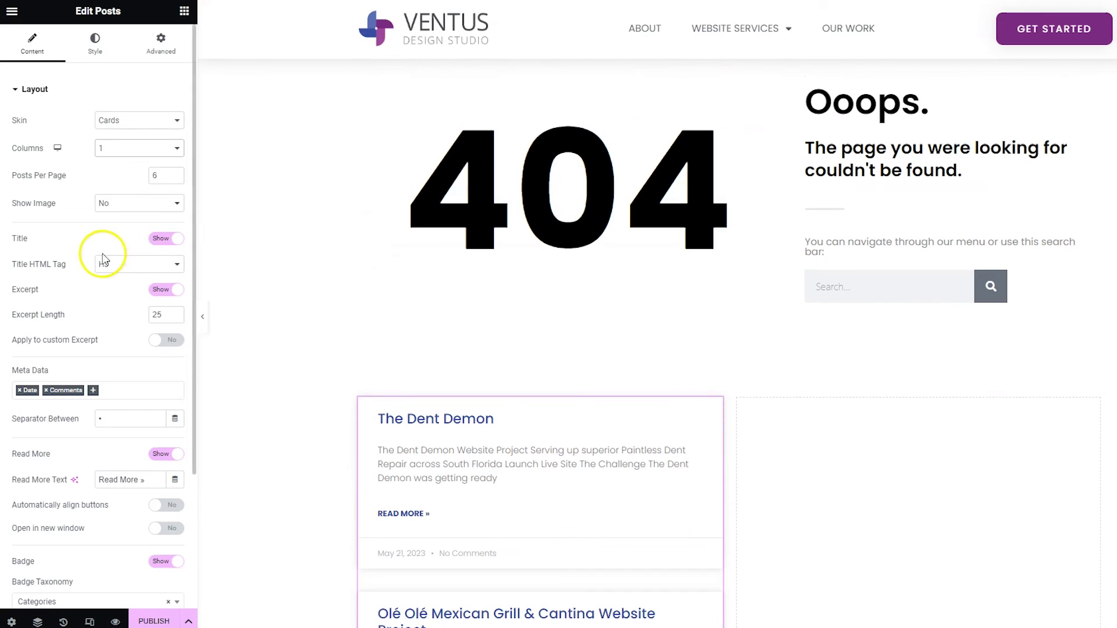
click(166, 291)
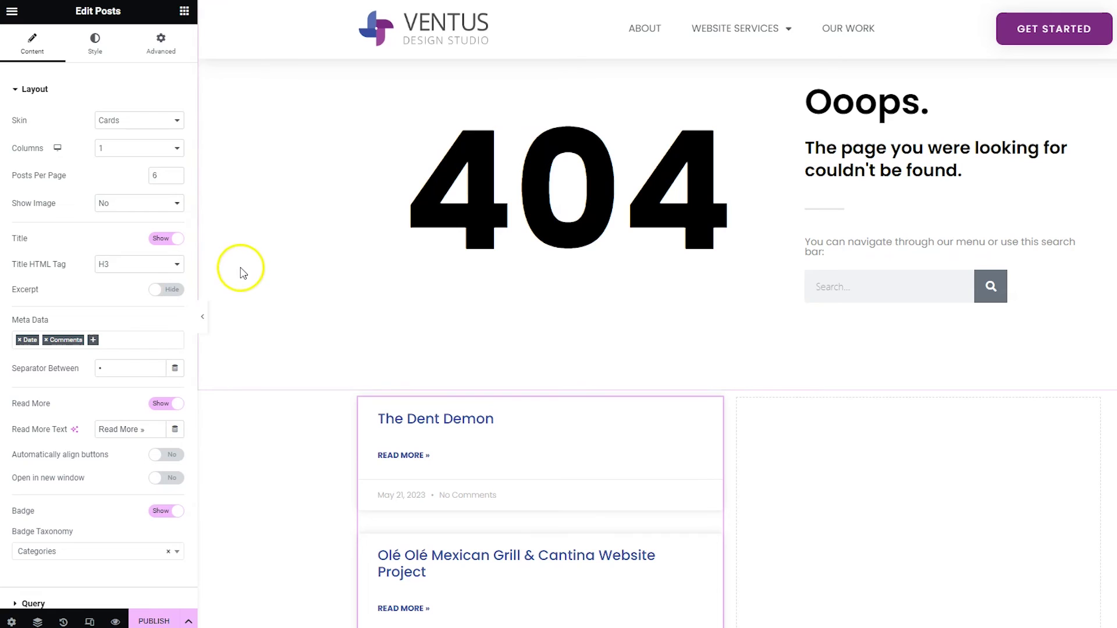
- Place a WordPress Menu widget showing the Footer Menu in the right column
click(183, 10)
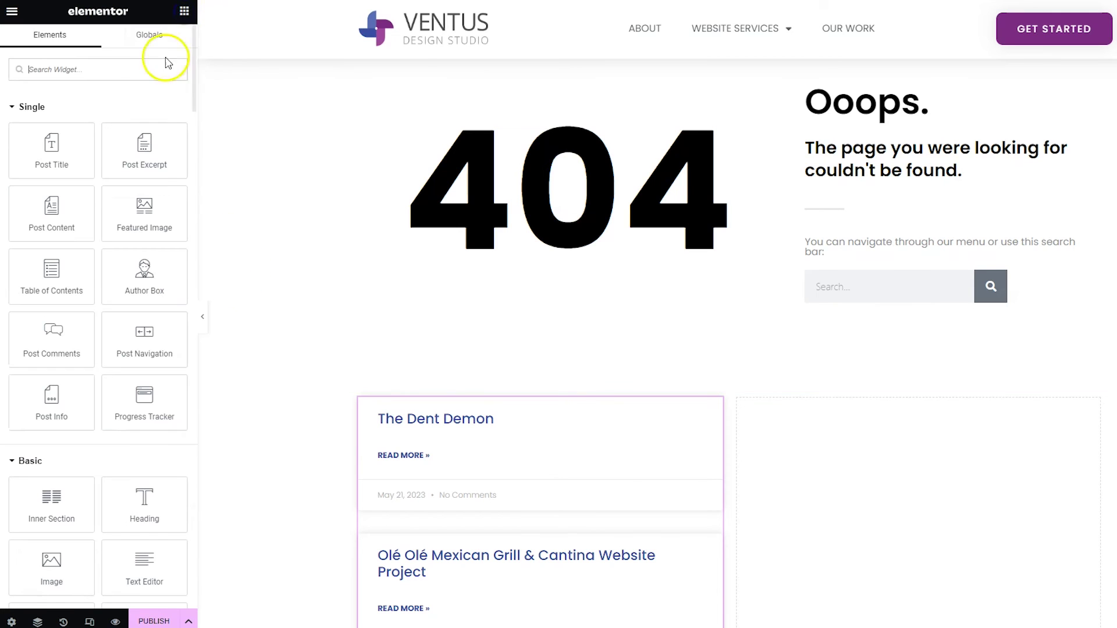
click(151, 69)
text(me)
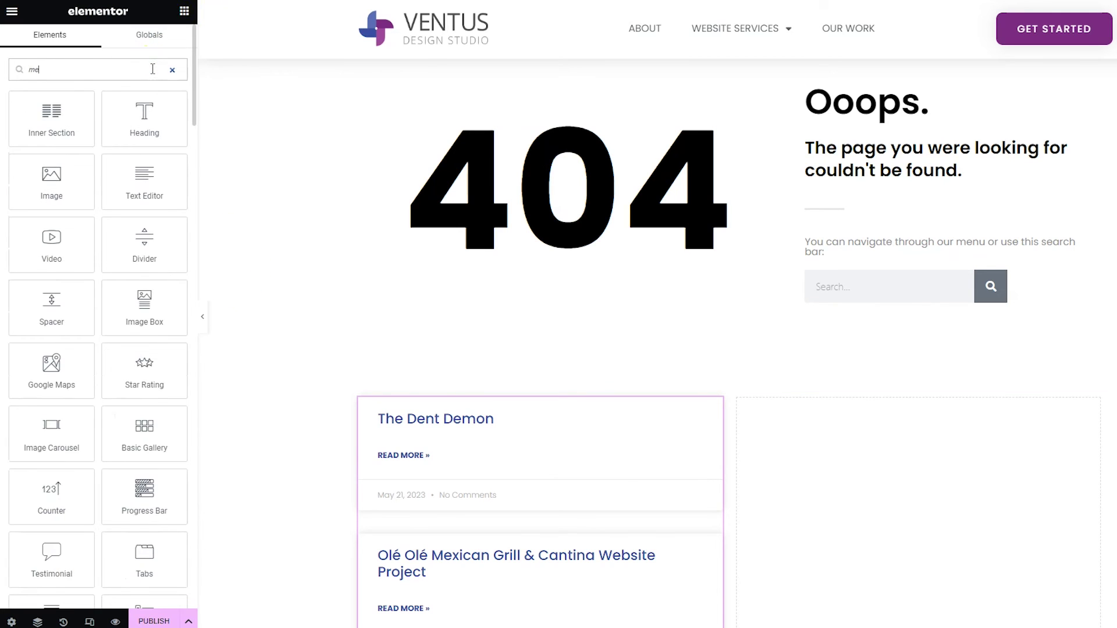
text(nu)
click(146, 72)
drag(124, 130, 833, 521)
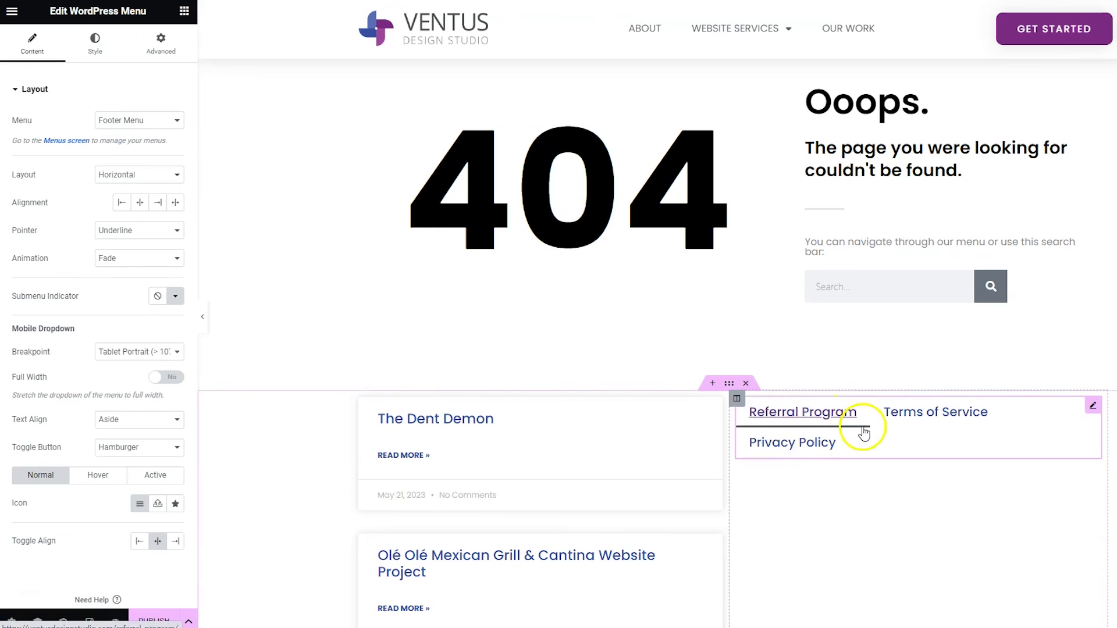
click(118, 121)
click(118, 121)
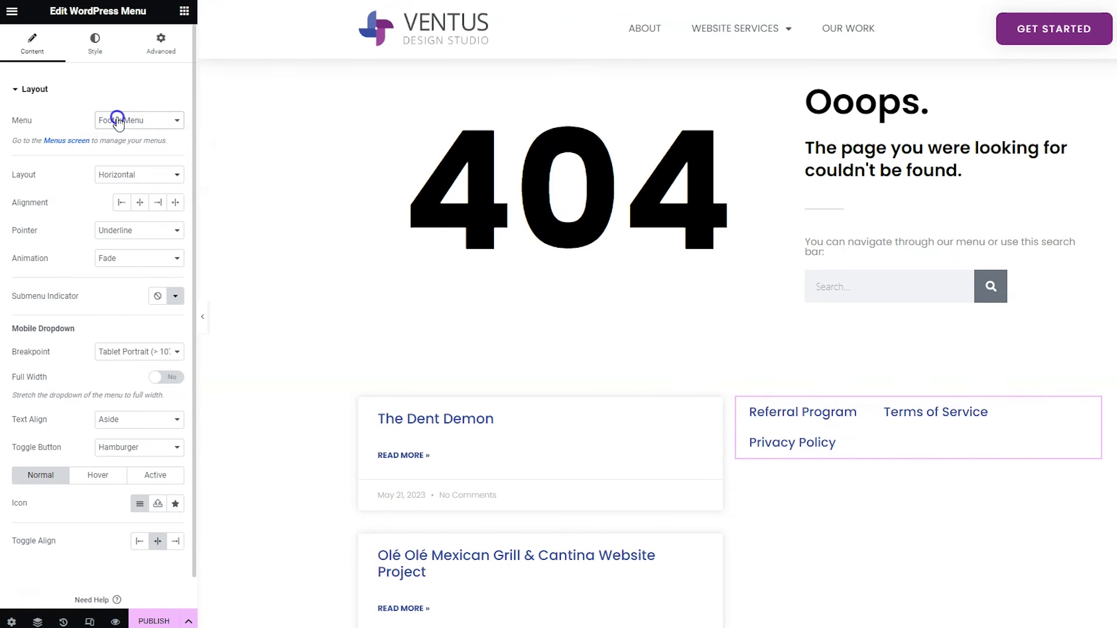
- Add an Icon List below the footer menu and rename its first item to 'page'
click(184, 11)
click(104, 60)
text(icon)
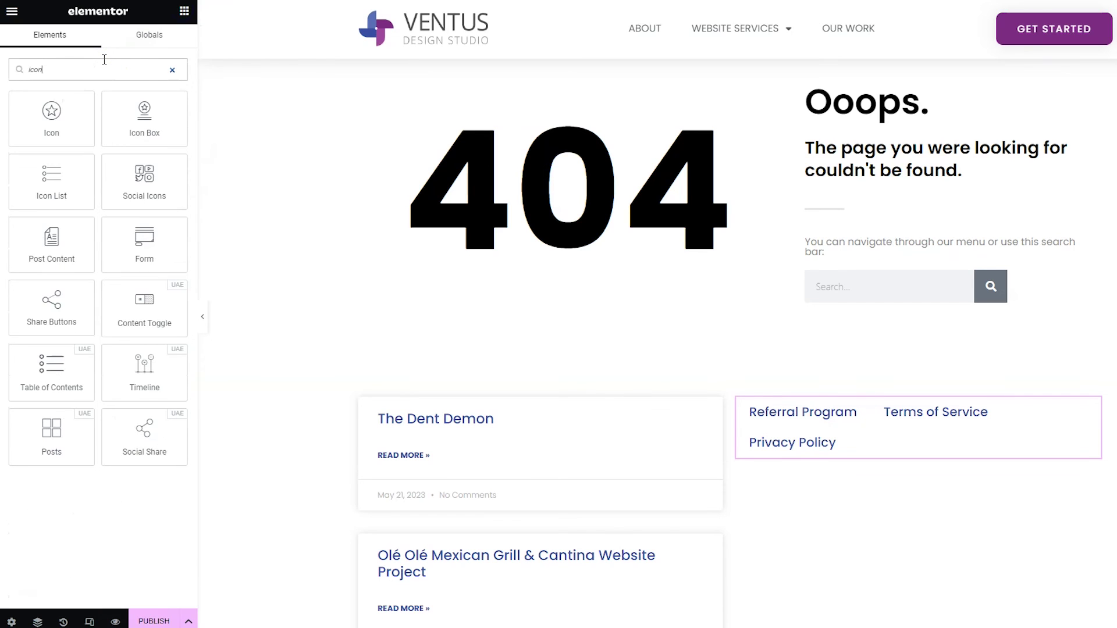
drag(48, 173, 871, 443)
click(89, 168)
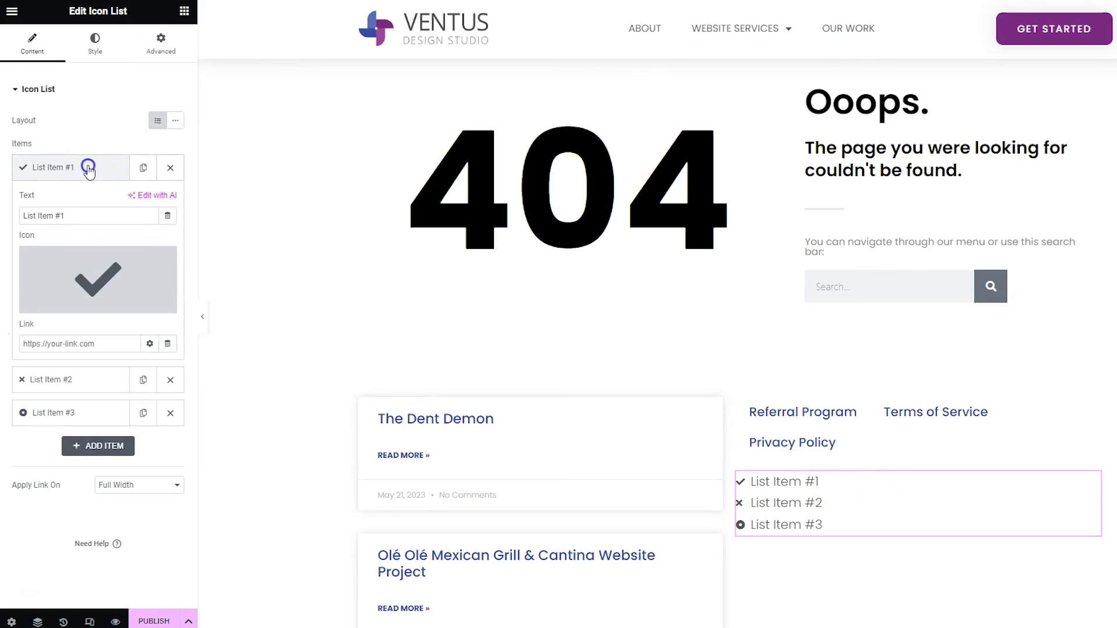
drag(90, 215, 10, 219)
text(page)
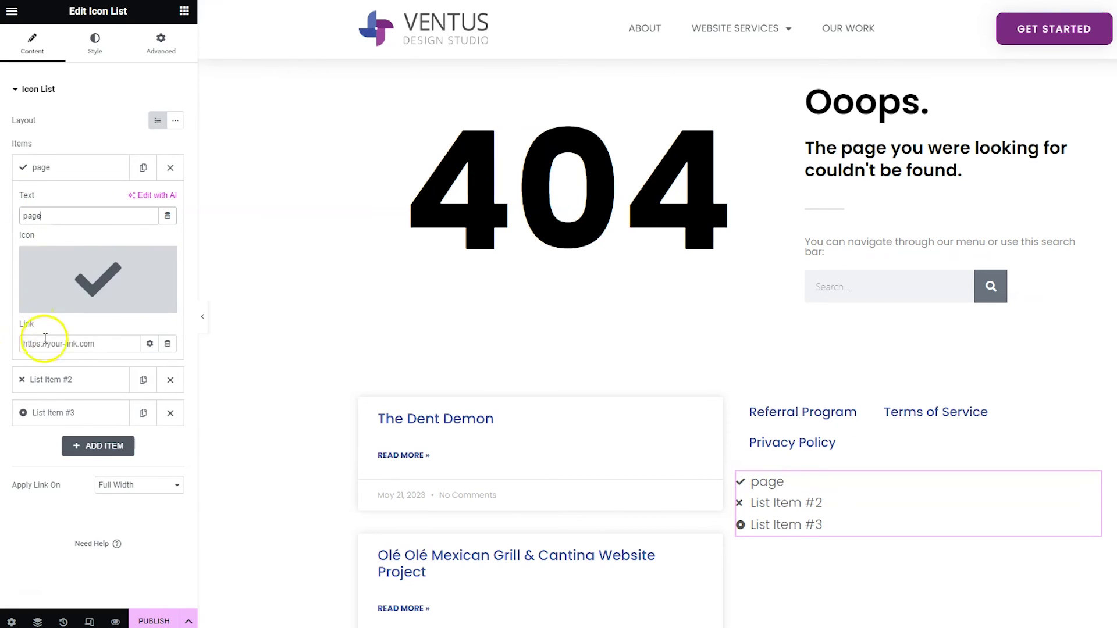
mouse_move(64, 294)
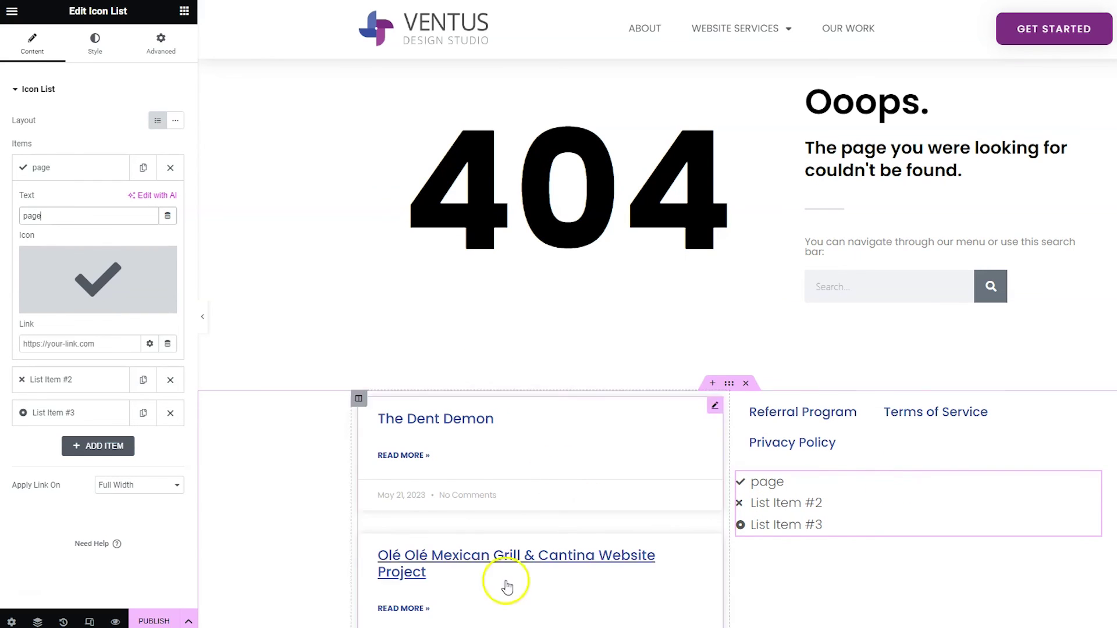
- Publish the 404 template with the Include 404 Page condition and save and close
click(152, 620)
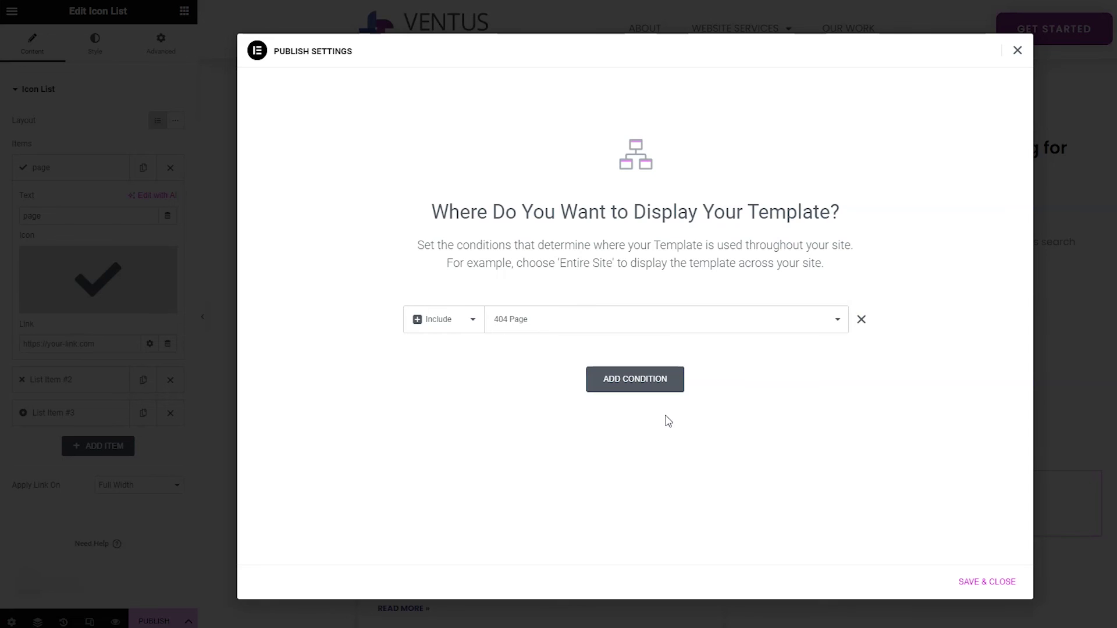
click(988, 581)
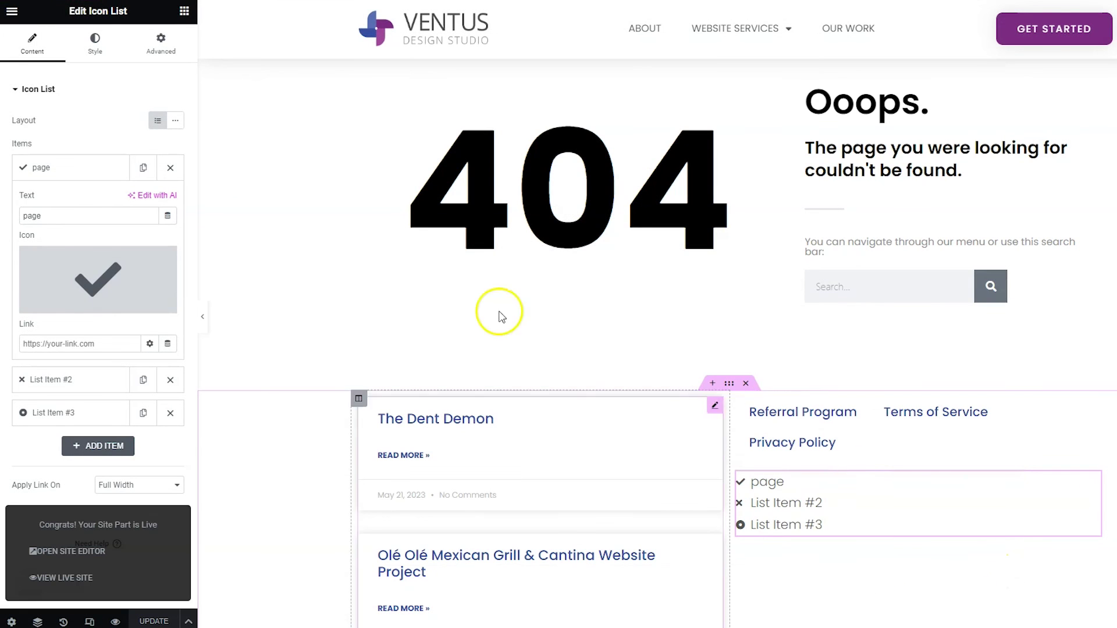
- View the published 404 template on the live site, then go to the Ventus homepage
click(14, 11)
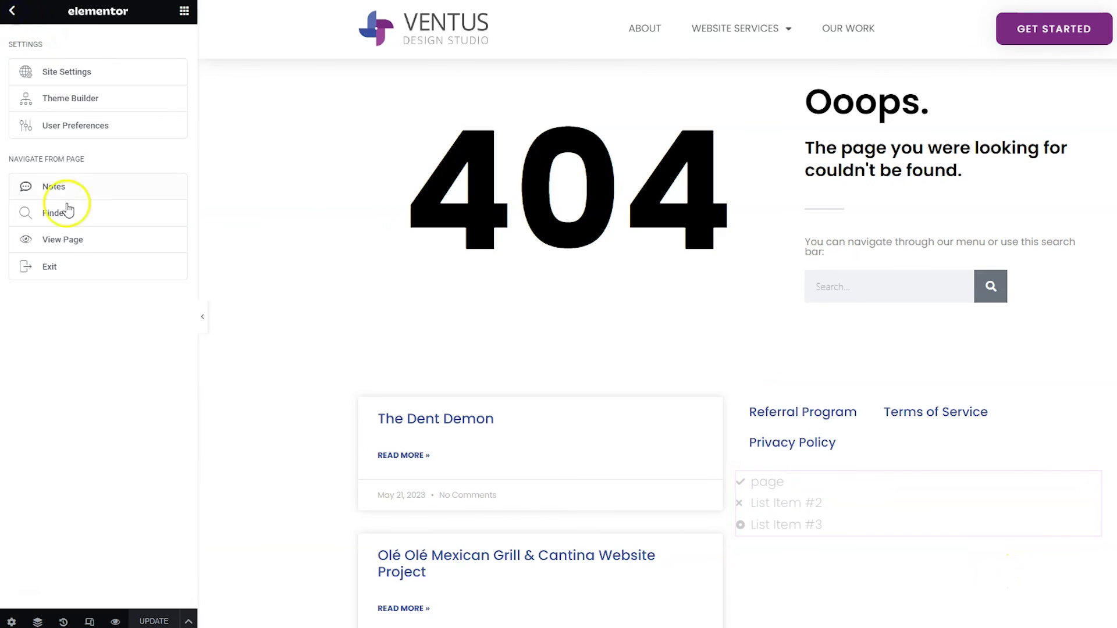
click(68, 241)
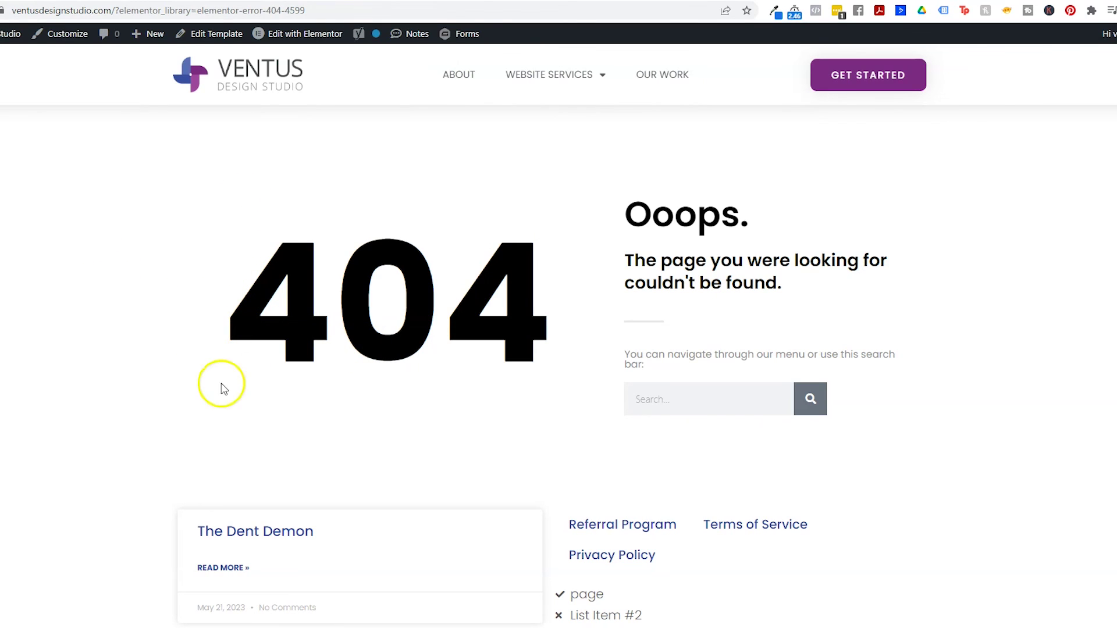
click(269, 71)
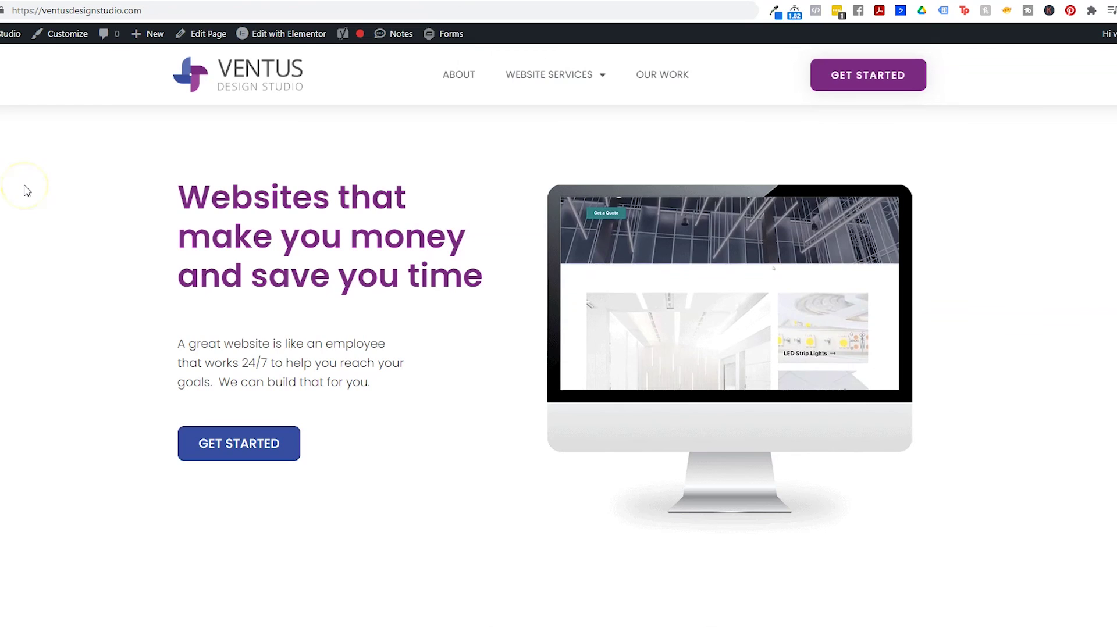
- Go back to the nonexistent URL and verify the 'Ooops.' 404 page with posts and menu links
key(alt+Left)
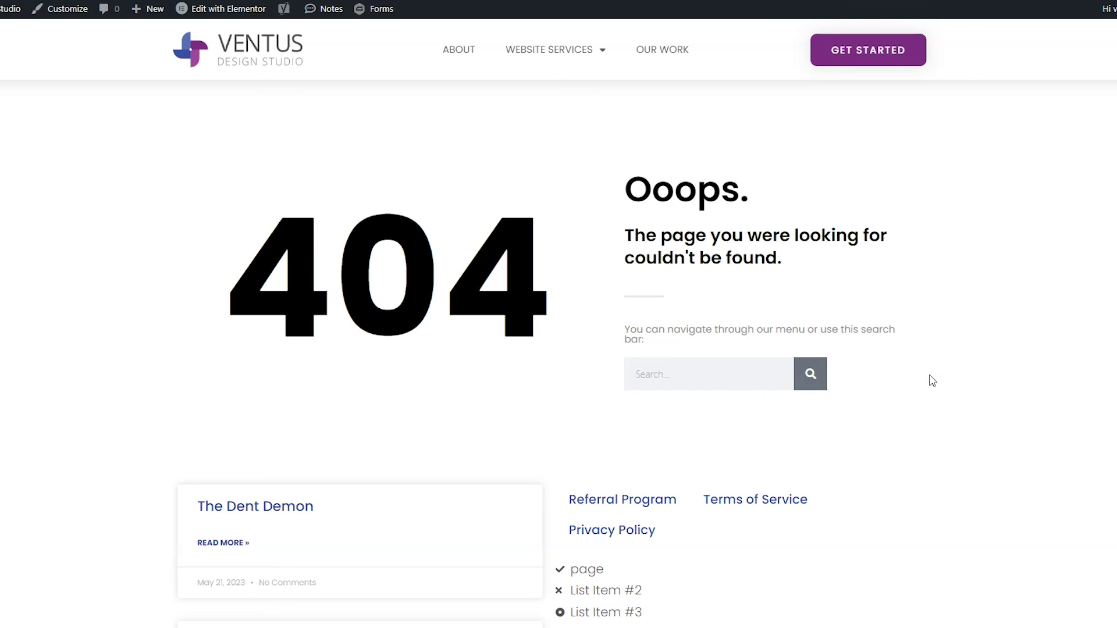
click(966, 298)
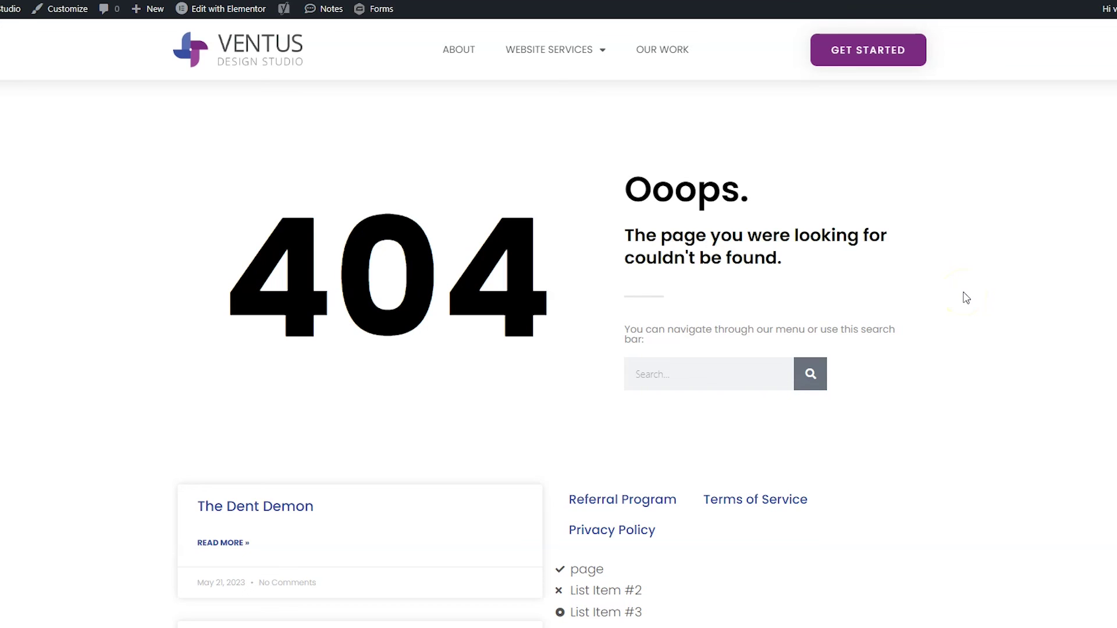